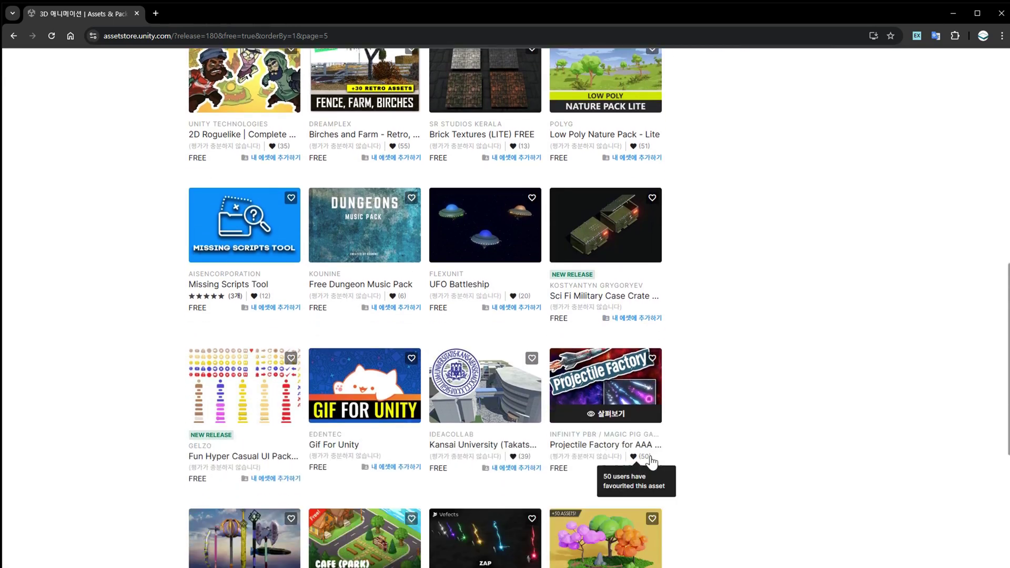
scroll(641, 473, "down", 6)
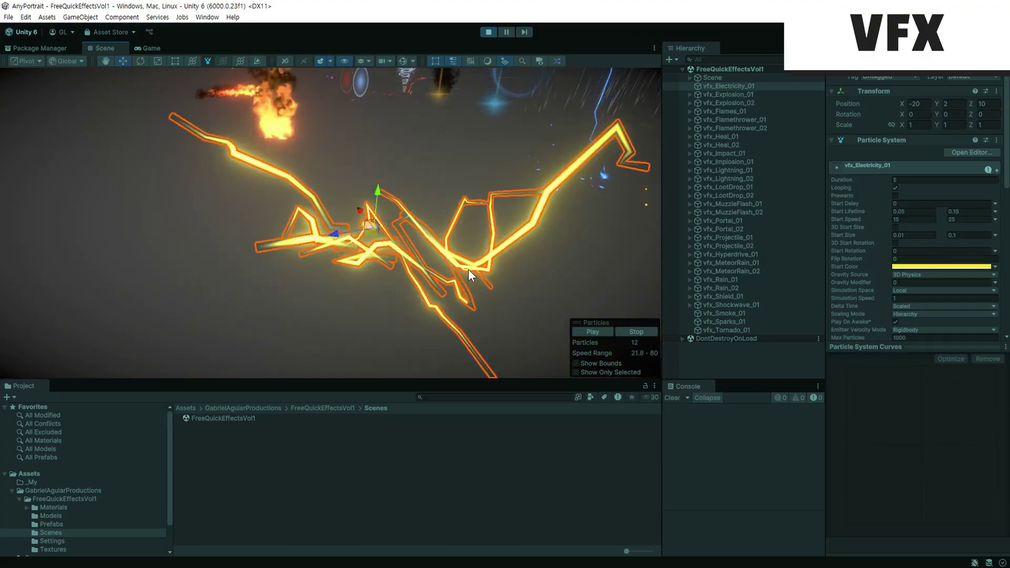
right_click_drag(526, 269, 548, 256)
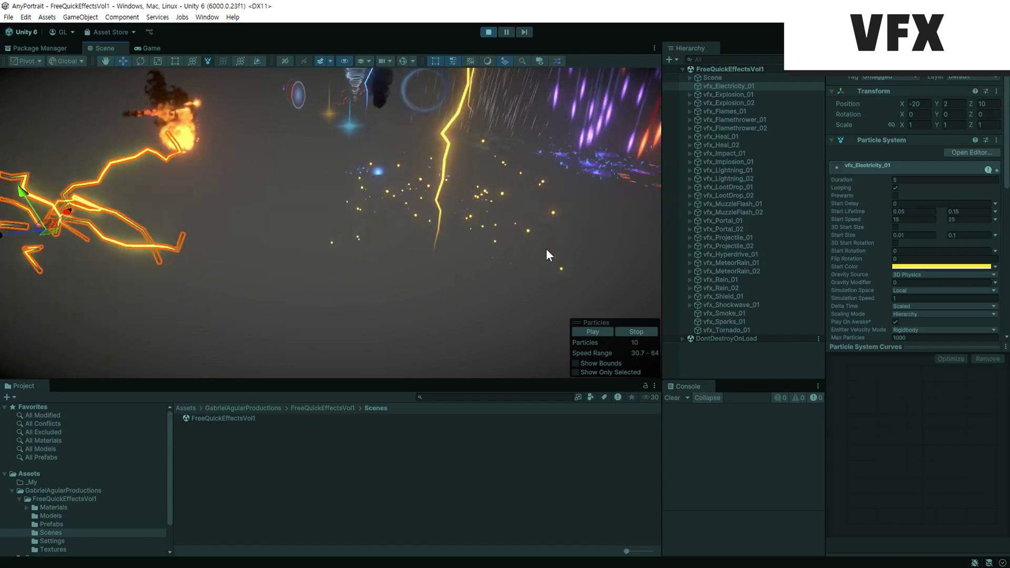
mouse_move(548, 255)
middle_mouse_down()
mouse_move(273, 339)
mouse_move(566, 273)
mouse_move(250, 269)
mouse_move(236, 342)
mouse_move(368, 298)
mouse_move(380, 247)
mouse_move(365, 230)
mouse_move(135, 242)
mouse_move(523, 267)
mouse_move(390, 263)
mouse_move(462, 282)
mouse_move(498, 241)
mouse_move(411, 269)
middle_mouse_up()
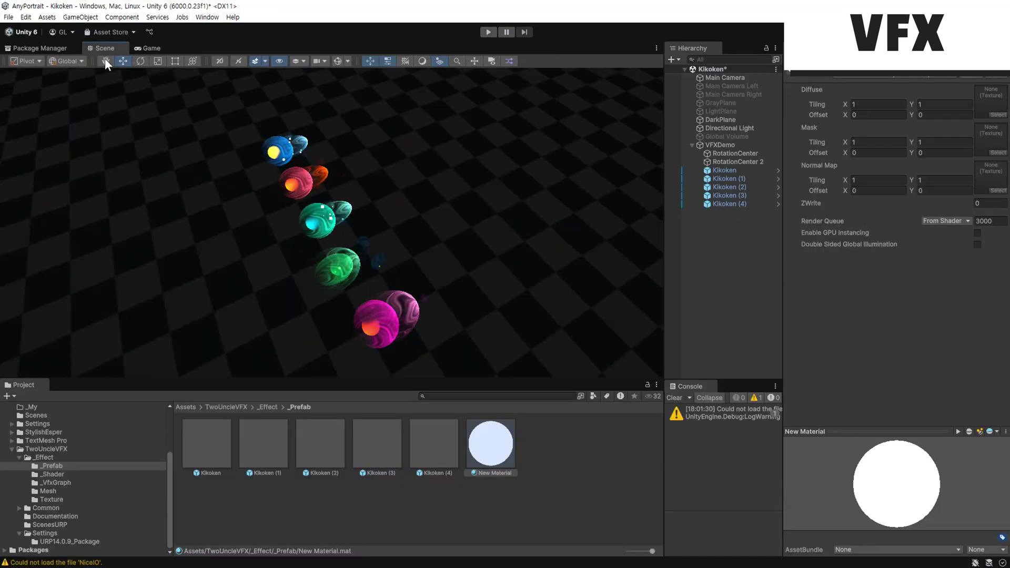
Try moving the green Kikoken (3) effect away from the row of energy balls, and undo the move.
left_click(730, 195)
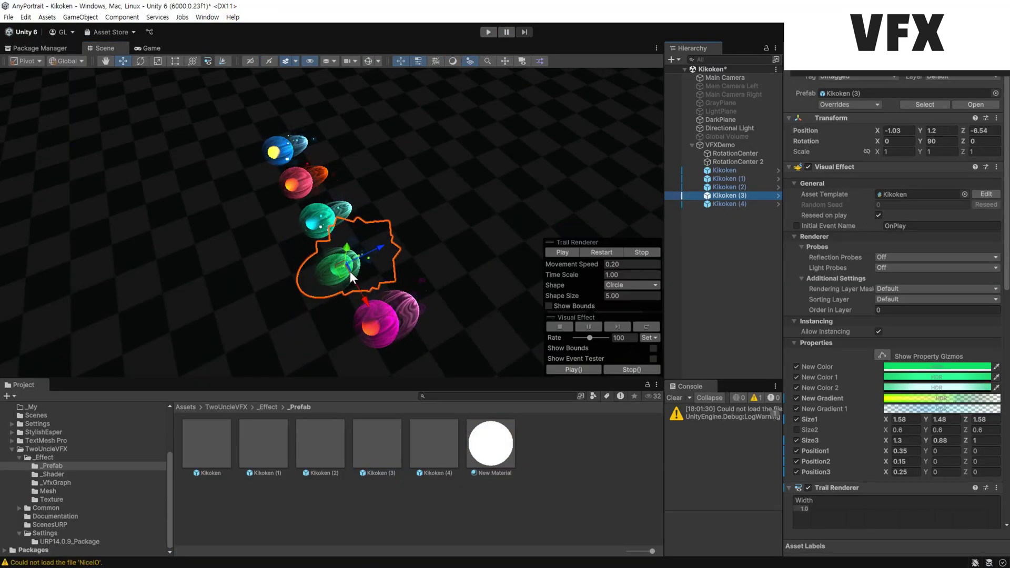
left_click_drag(344, 271, 435, 231)
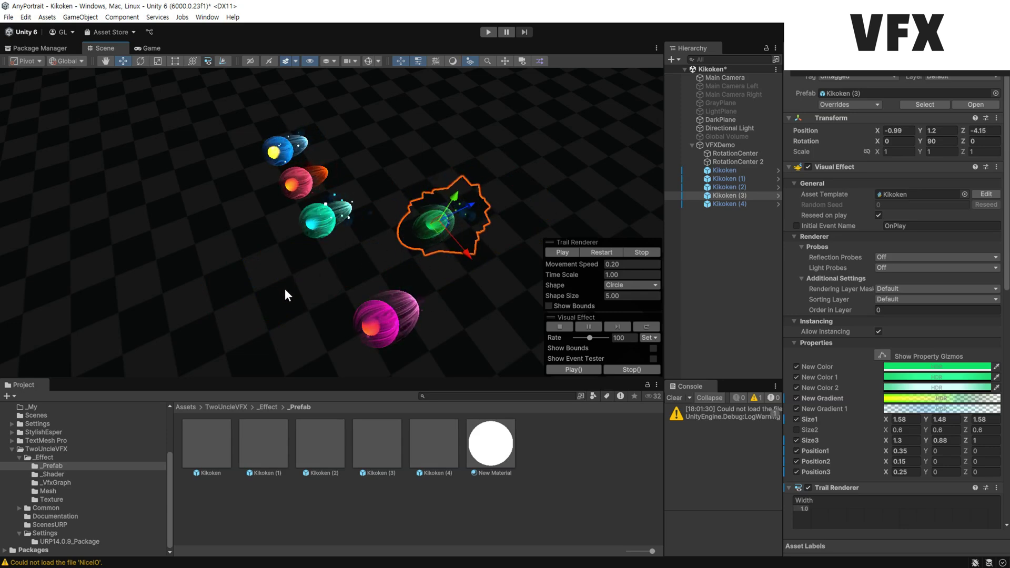
key("ctrl+z")
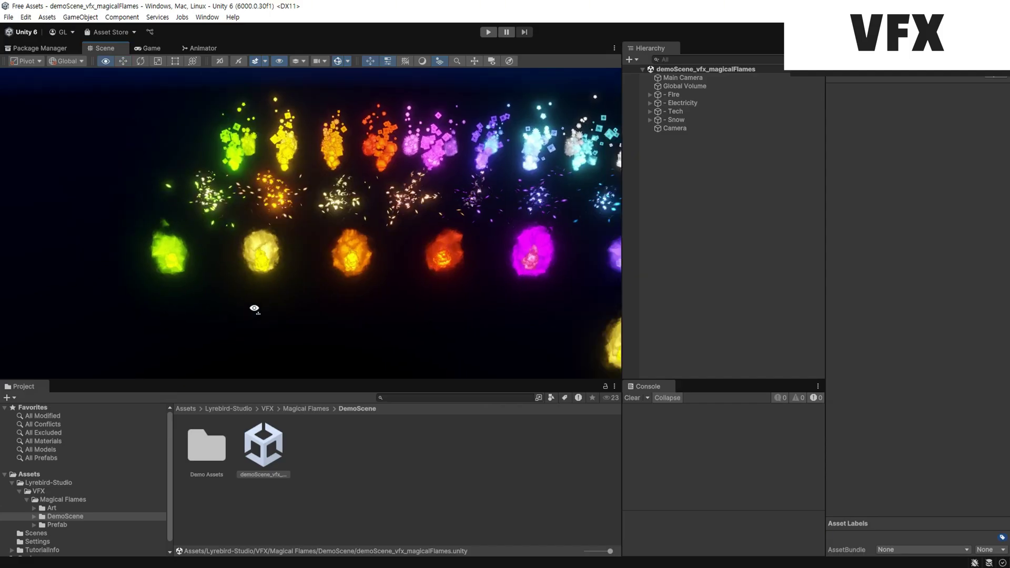
right_click_drag(254, 309, 474, 240)
scroll(437, 284, "up", 3)
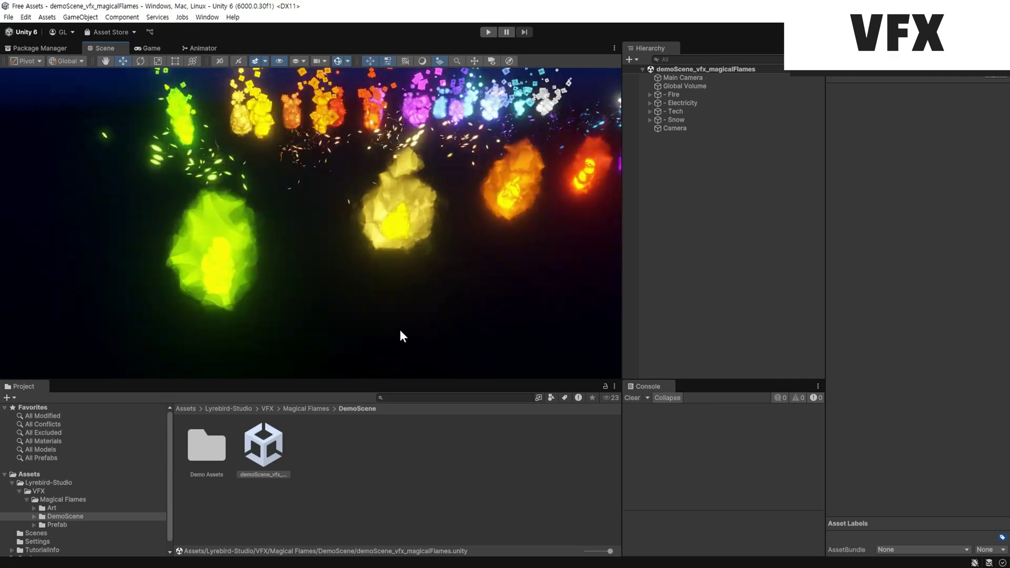
right_click_drag(400, 329, 375, 303)
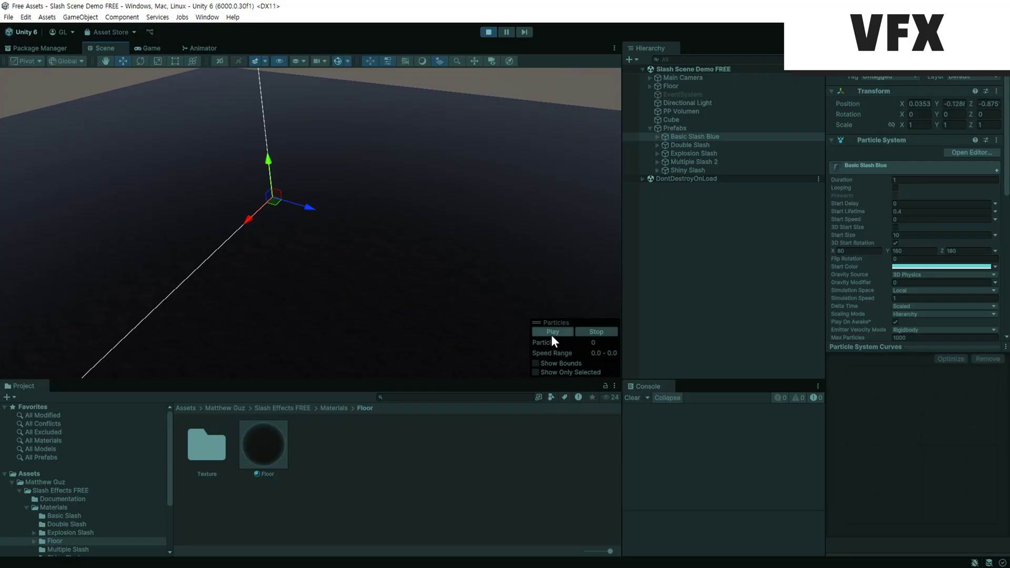
Preview the Basic Slash Blue, Explosion Slash, Multiple Slash 2 and Shiny Slash particle effects in the scene.
left_click(553, 332)
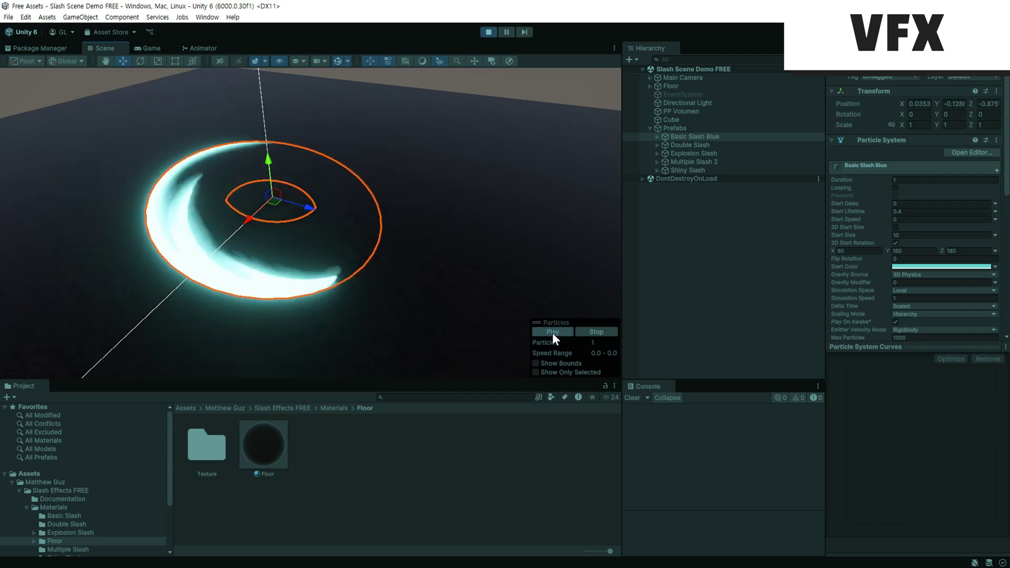
key("Down")
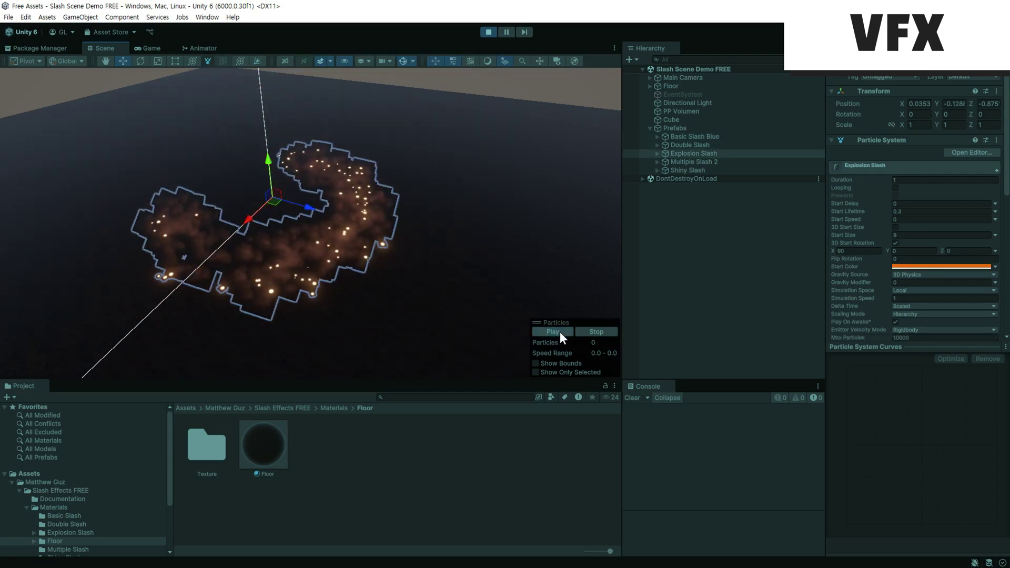
left_click(560, 332)
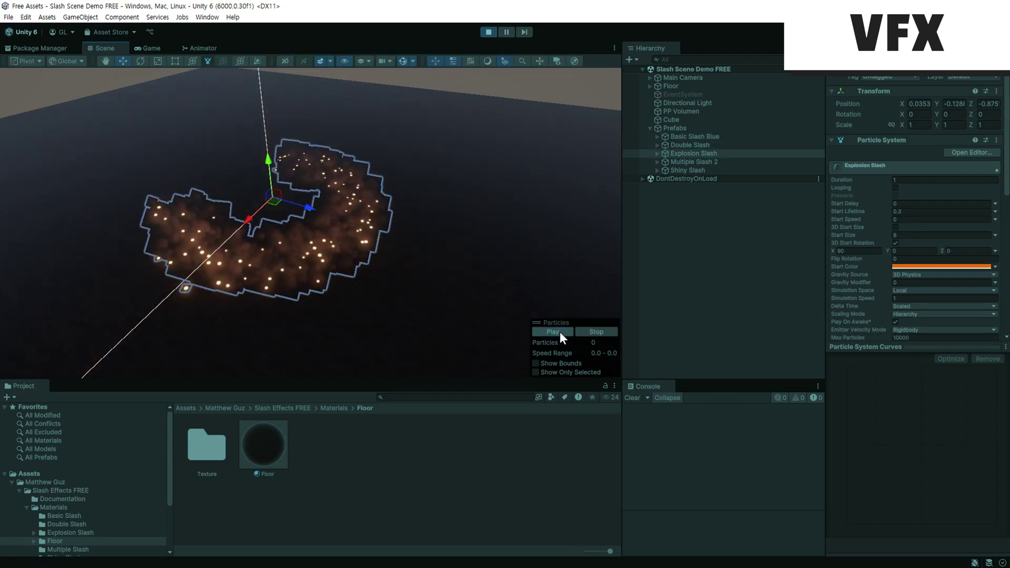
key("Down")
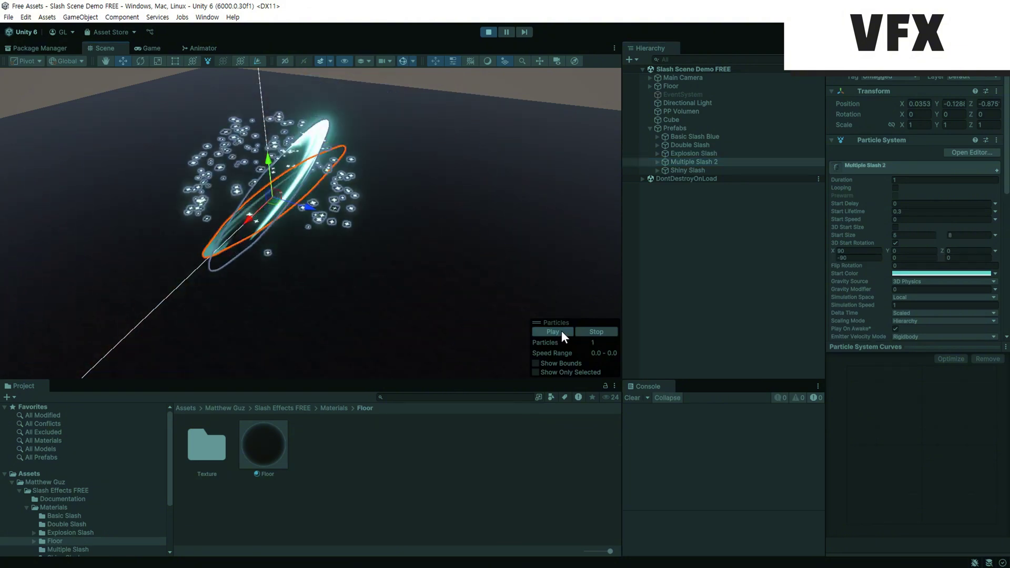
key("Down")
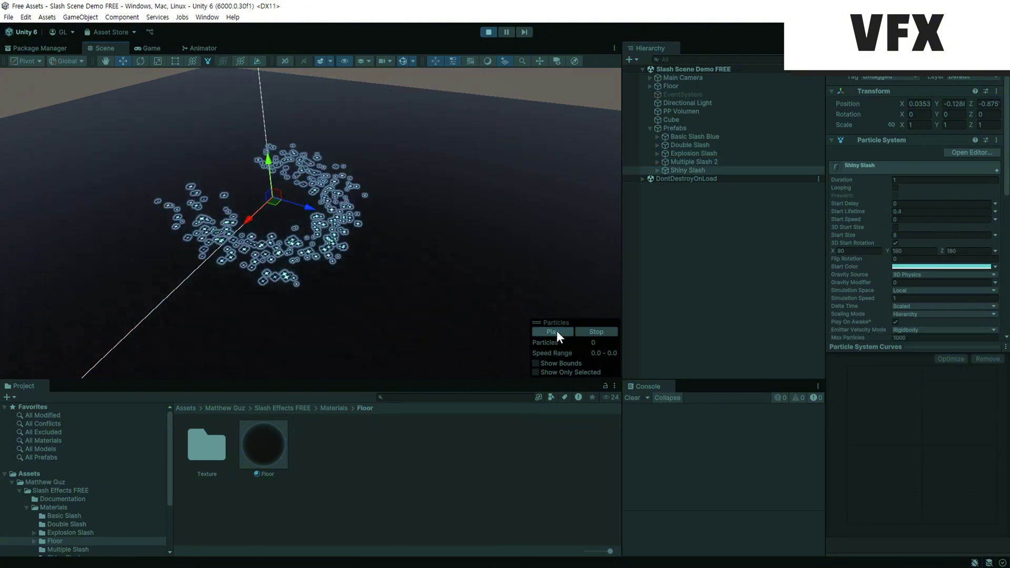
left_click(553, 331)
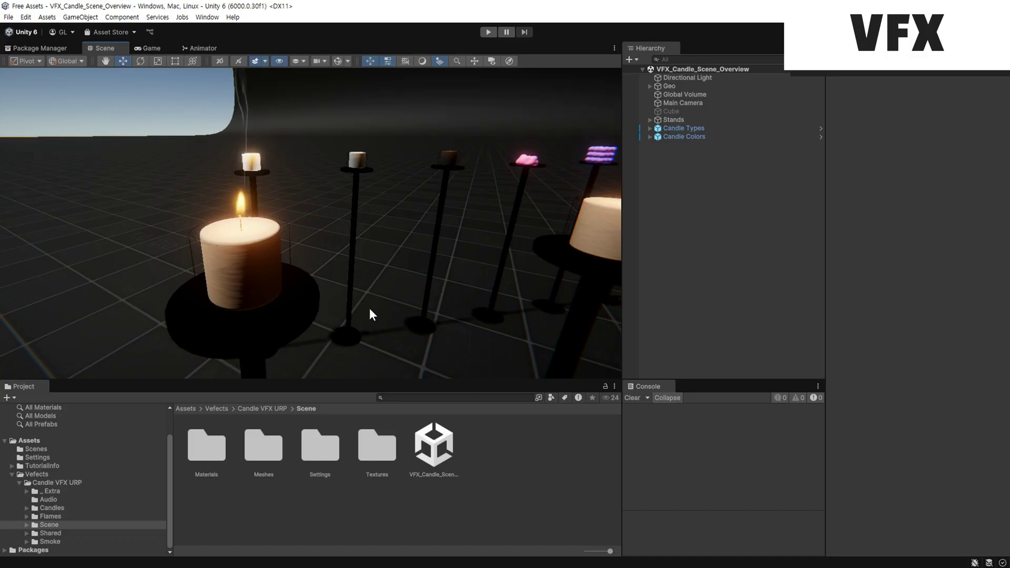
Examine the burning and coloured candles in the candle scene and the floor fires in the fire VFX scene up close.
key("Right")
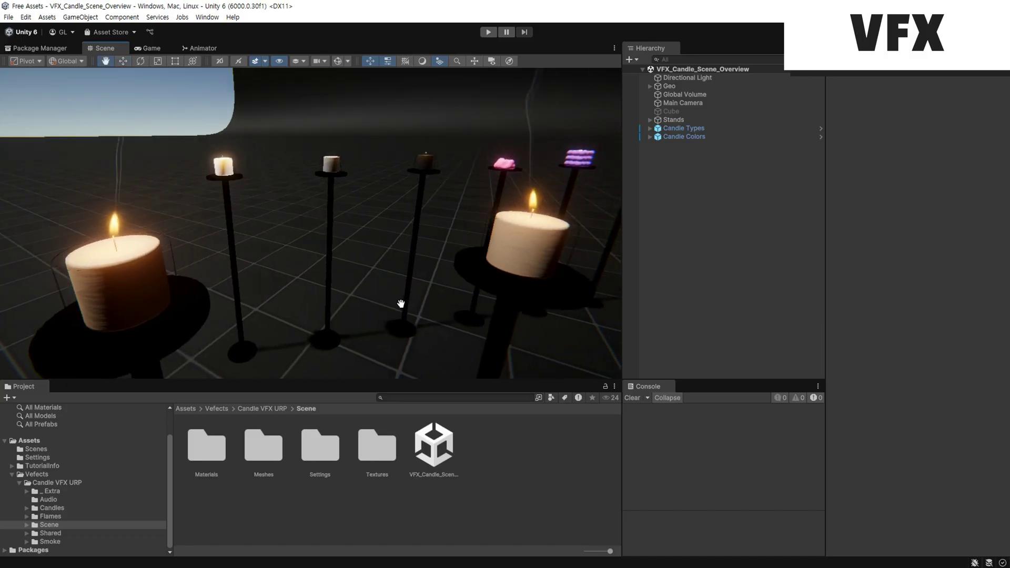
key("Right")
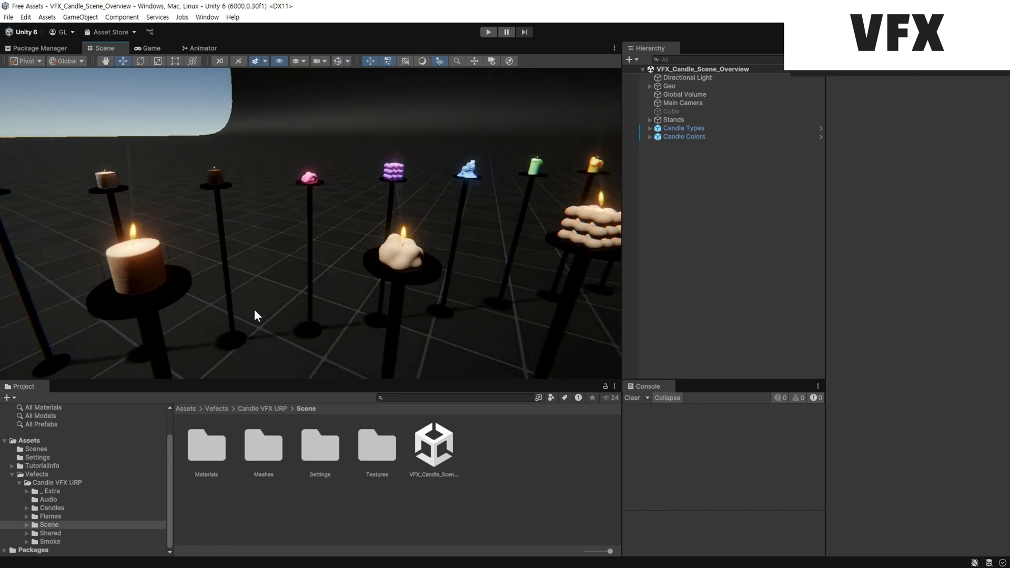
key("Right")
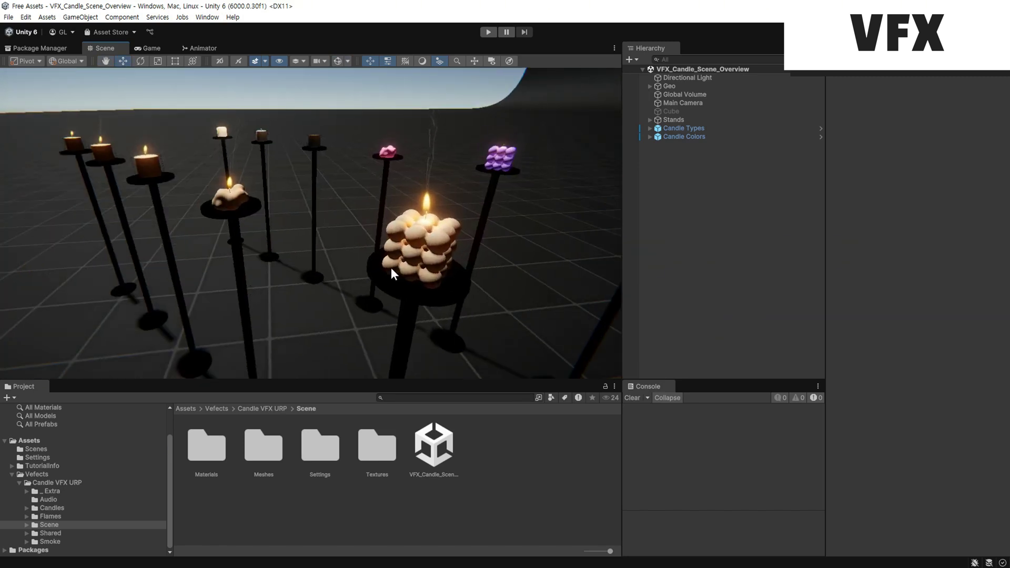
right_click_drag(318, 284, 301, 262)
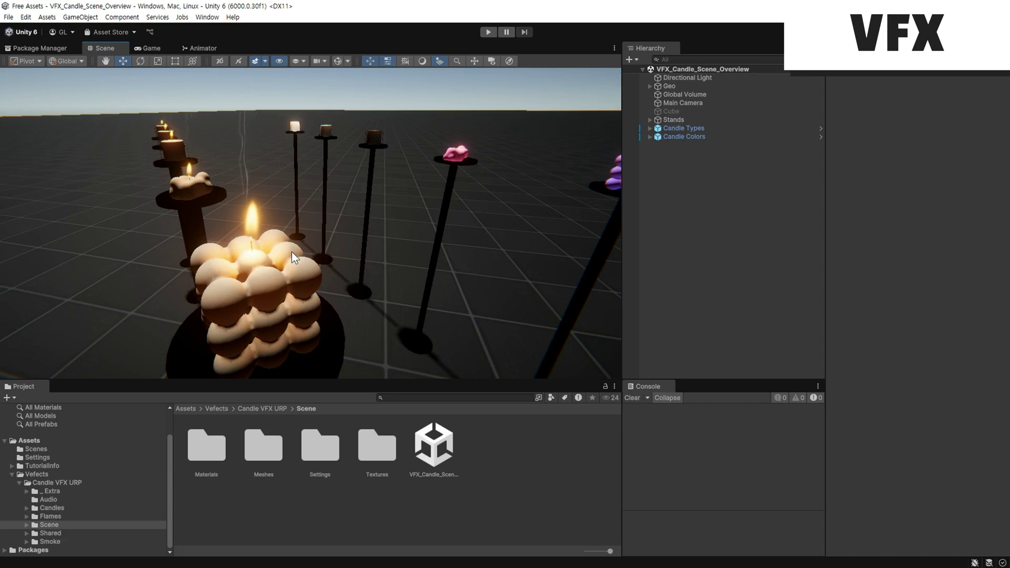
key("Right")
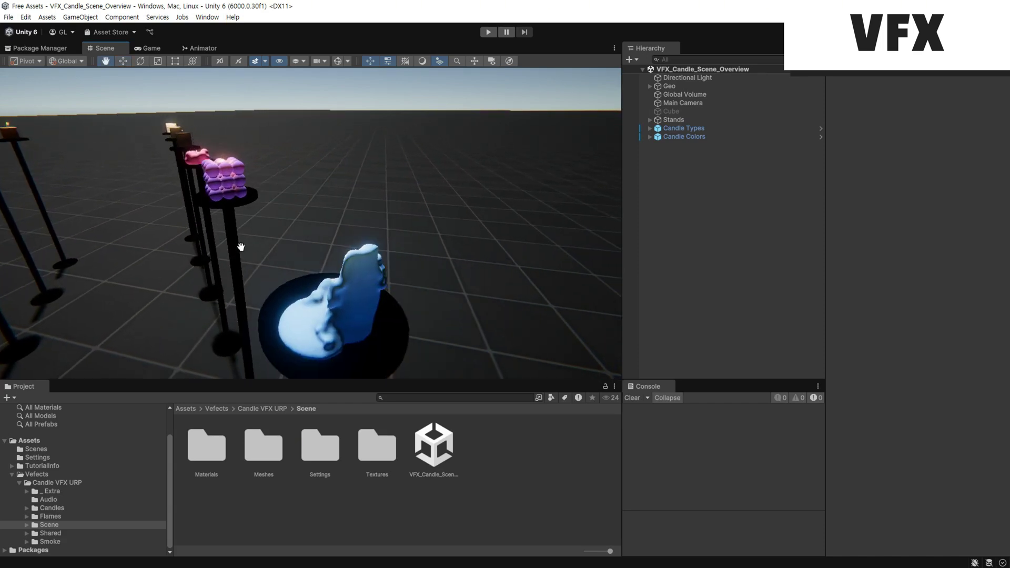
right_click_drag(295, 266, 449, 293)
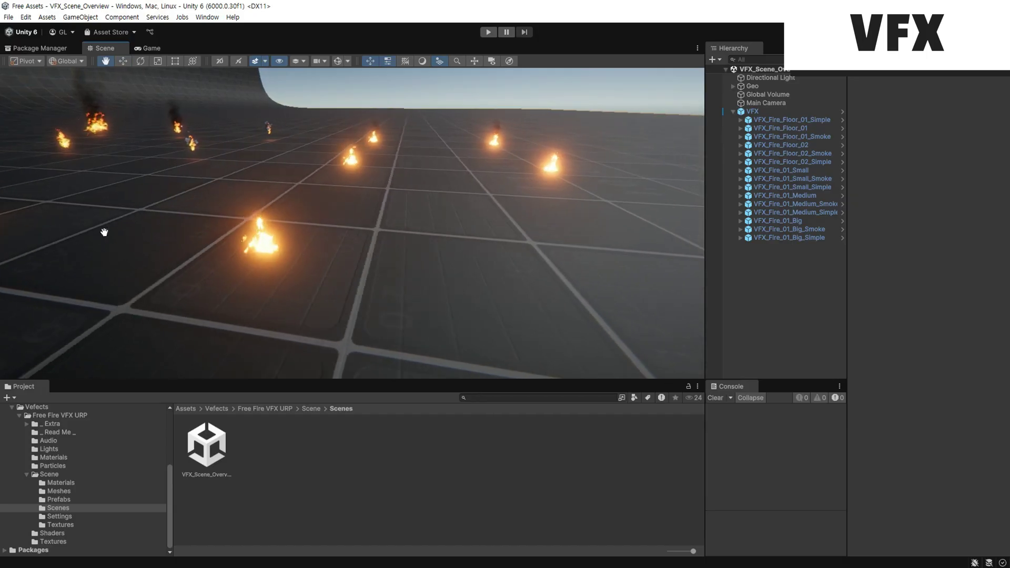
key("Up")
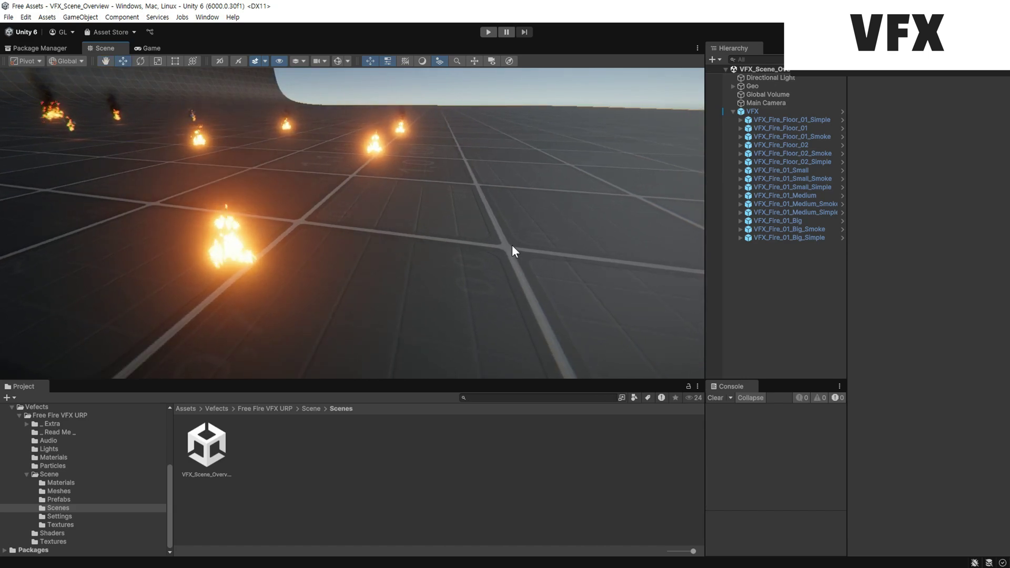
right_click_drag(515, 251, 441, 260)
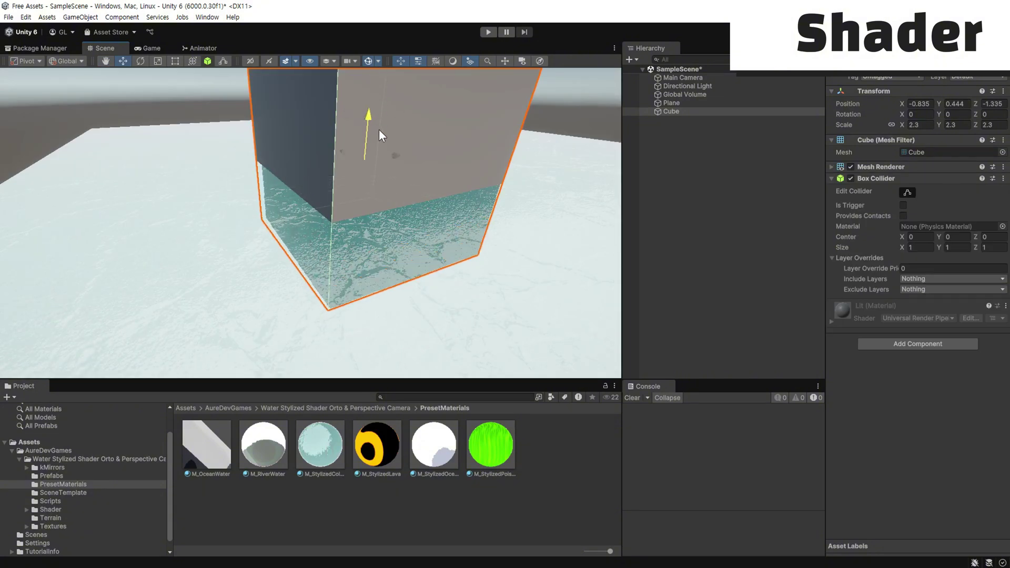
Move the cube through the plane's stylized water, lava and ocean surfaces to test how each shader reacts to the intersecting object.
scroll(381, 135, "down", 5)
left_click_drag(375, 233, 377, 254)
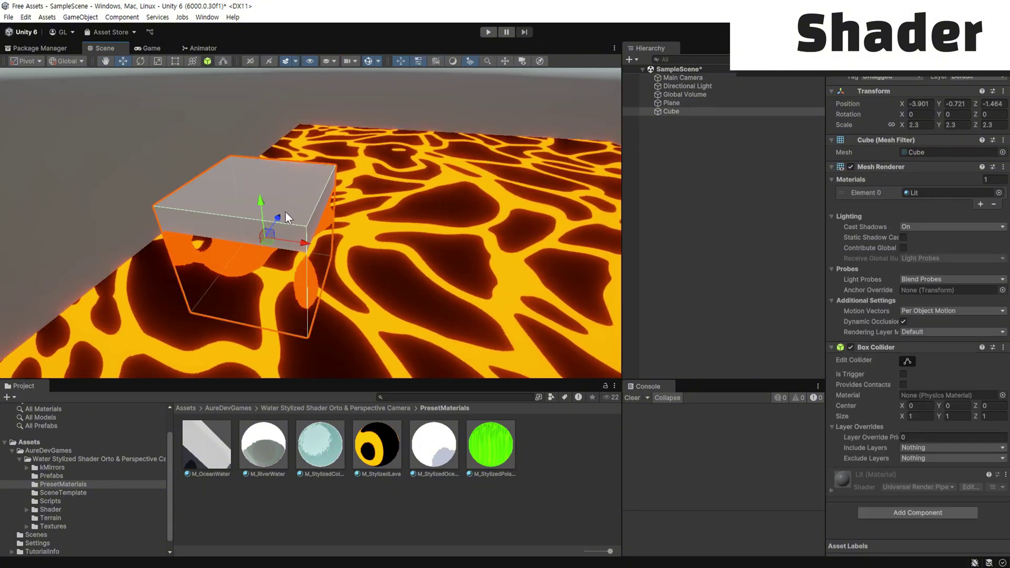
left_click_drag(266, 190, 259, 138)
scroll(259, 138, "down", 2)
left_click_drag(259, 190, 304, 248)
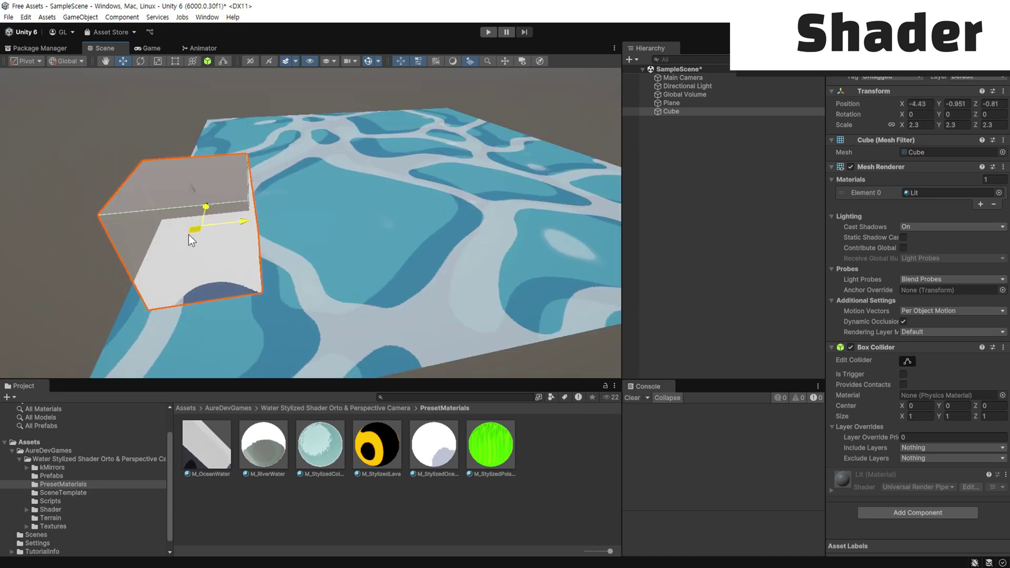
left_click_drag(191, 232, 215, 247)
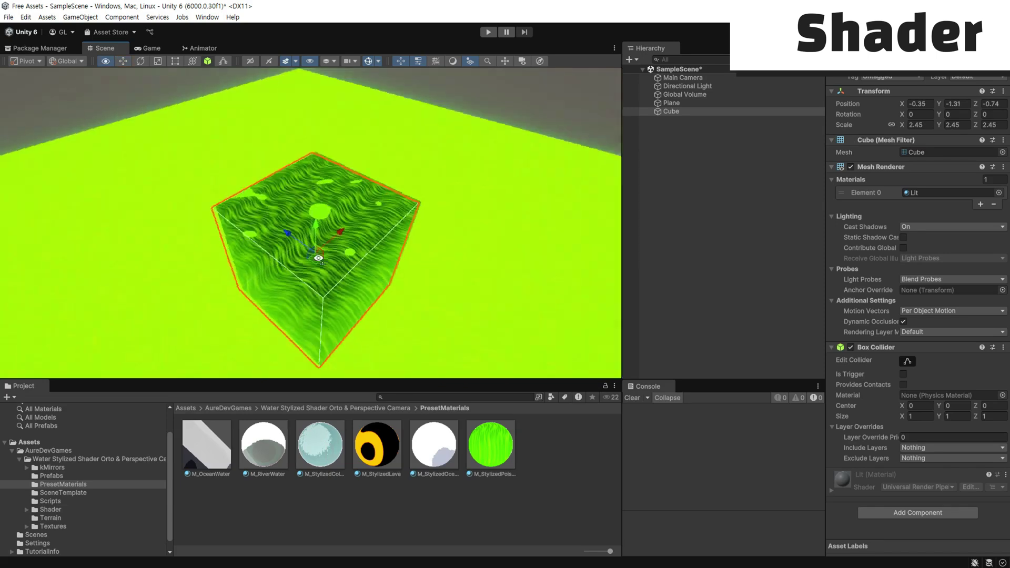
middle_click_drag(341, 234, 319, 188)
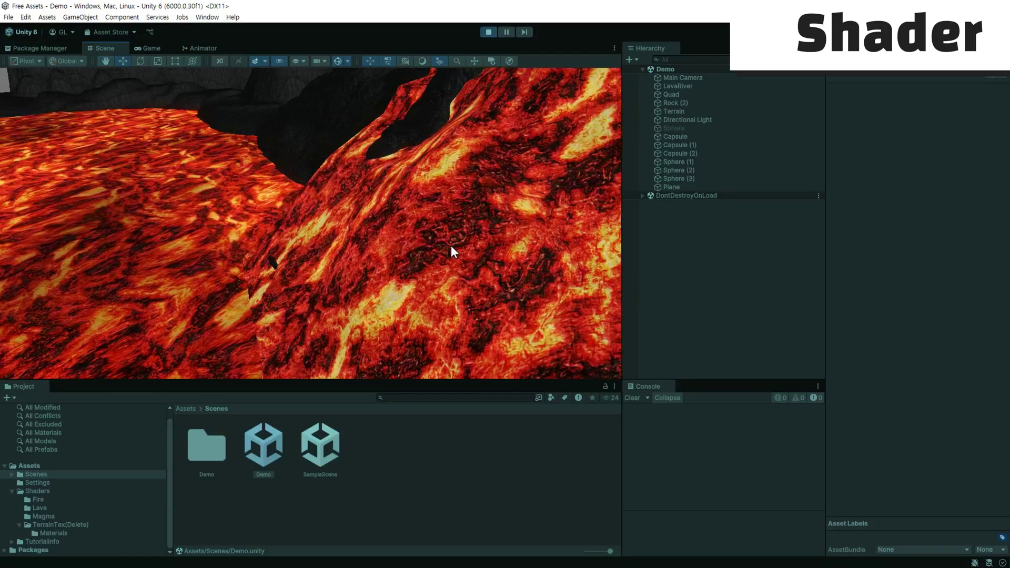
middle_click_drag(451, 248, 278, 267)
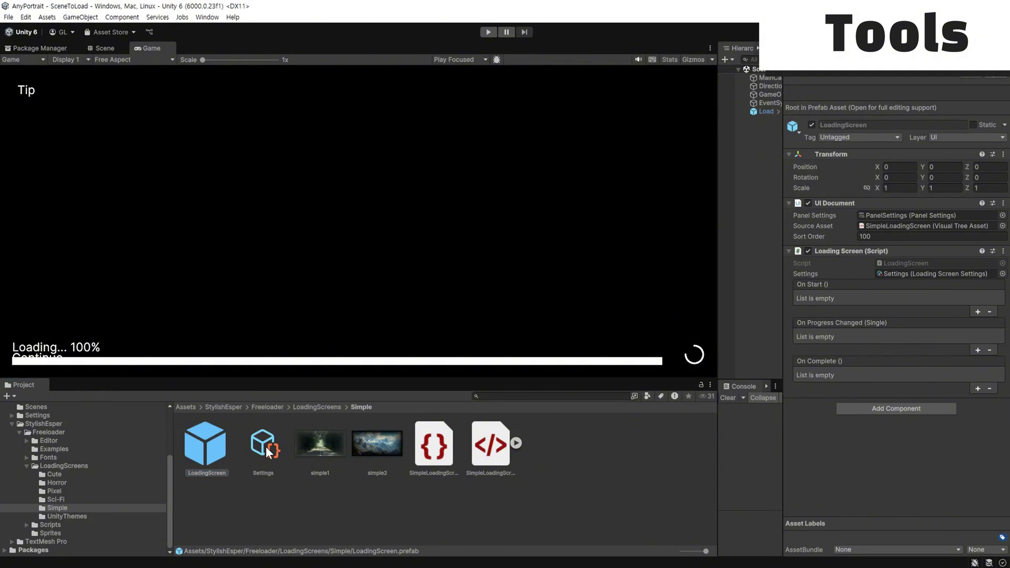
Inspect the Simple loading screen's Settings asset and locate the simple1 and simple2 images in its Backgrounds list.
left_click(267, 451)
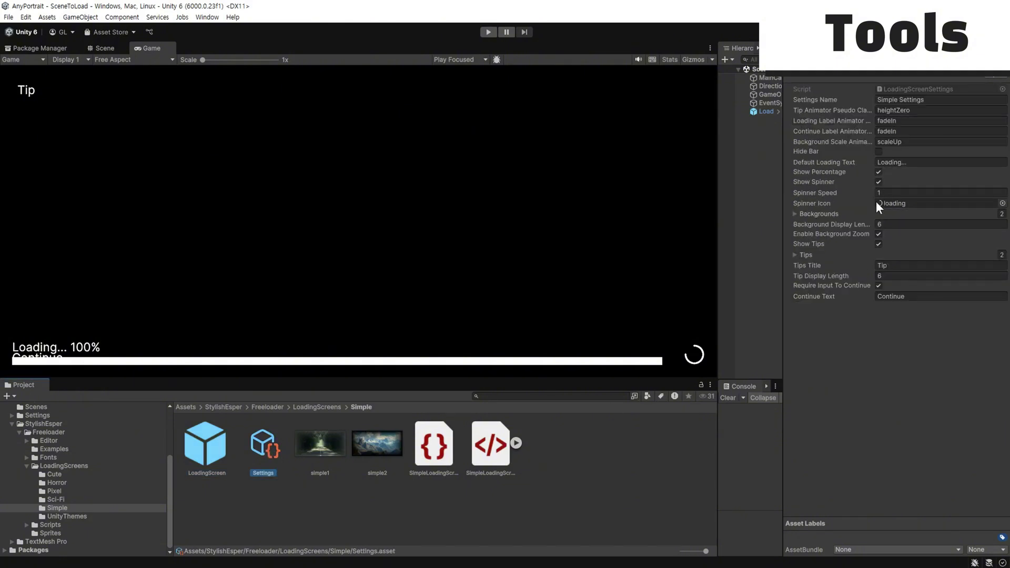
left_click(794, 214)
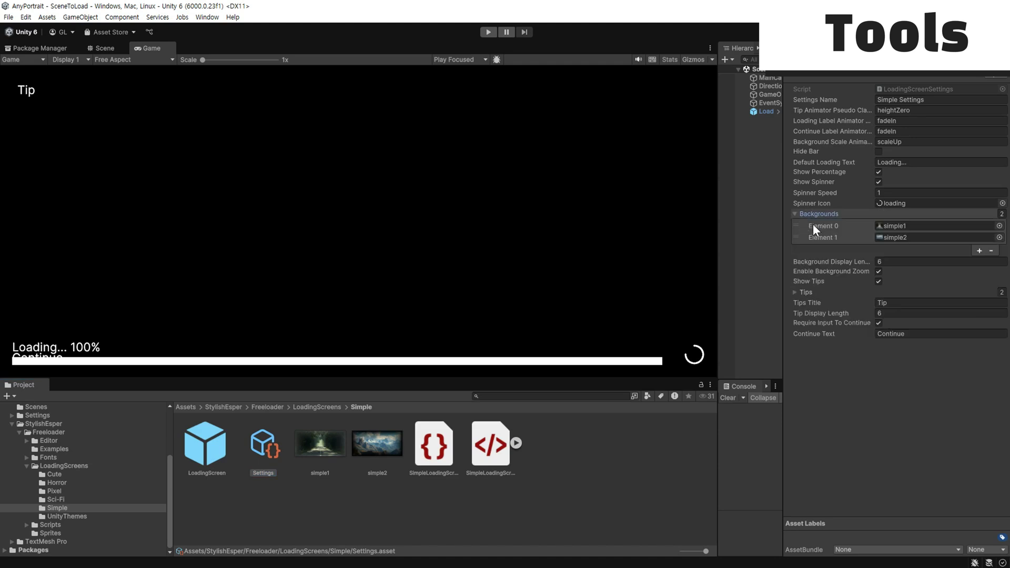
left_click(895, 227)
left_click(896, 237)
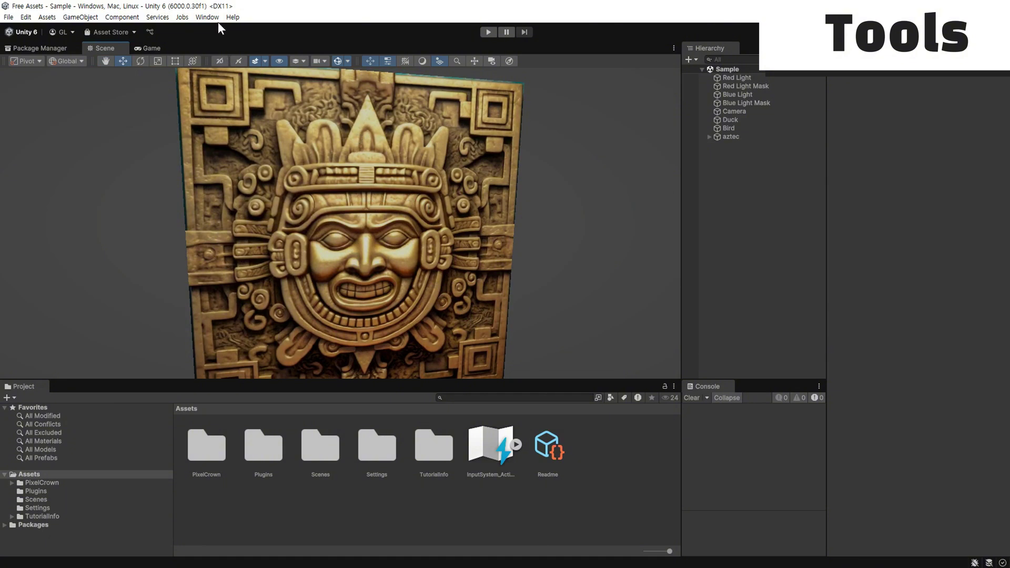
Open the Normal Map Generator and set its source folder to Assets/PixelCrown/NormalMapGenerator.
left_click(213, 19)
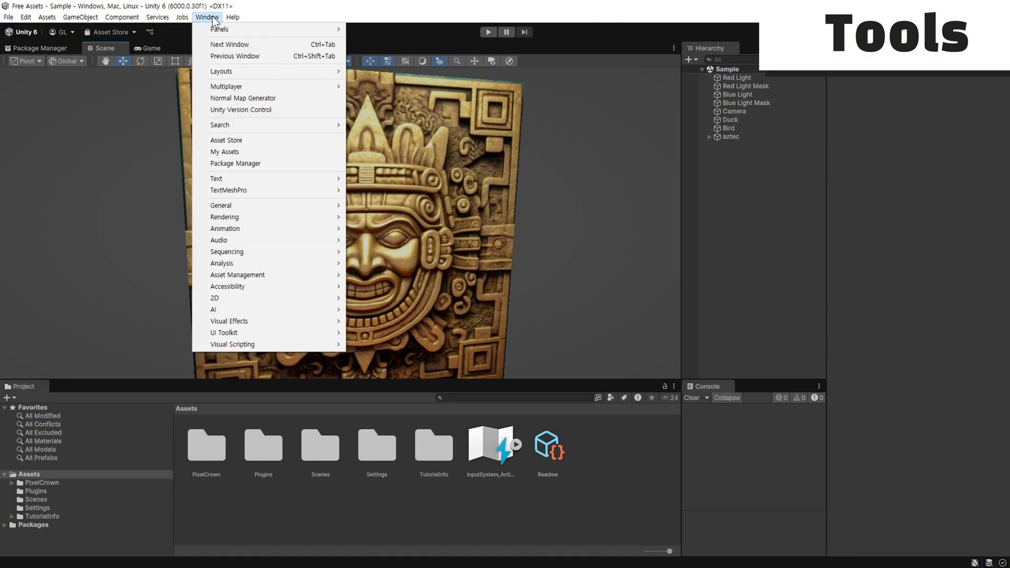
left_click(283, 100)
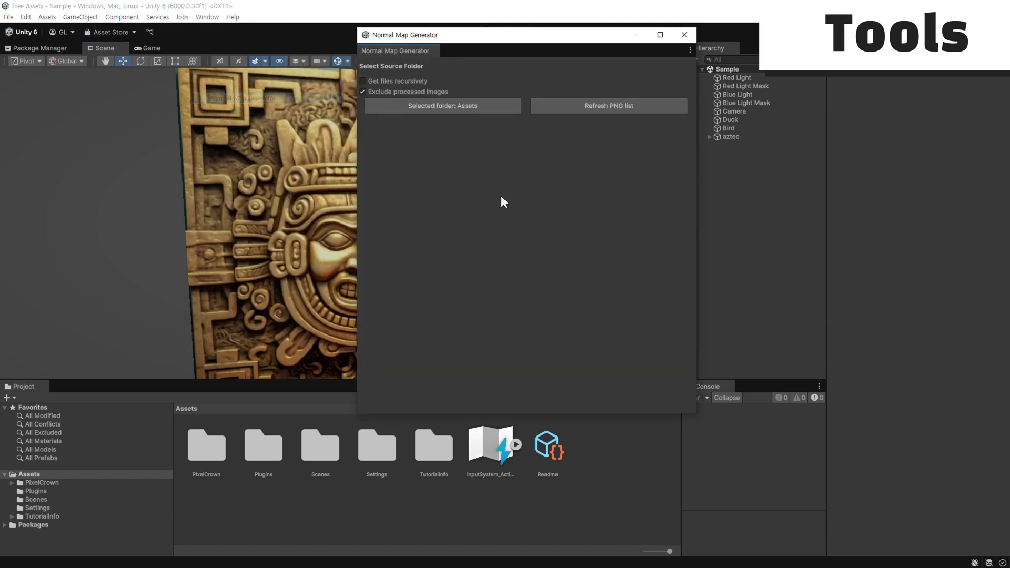
left_click(430, 108)
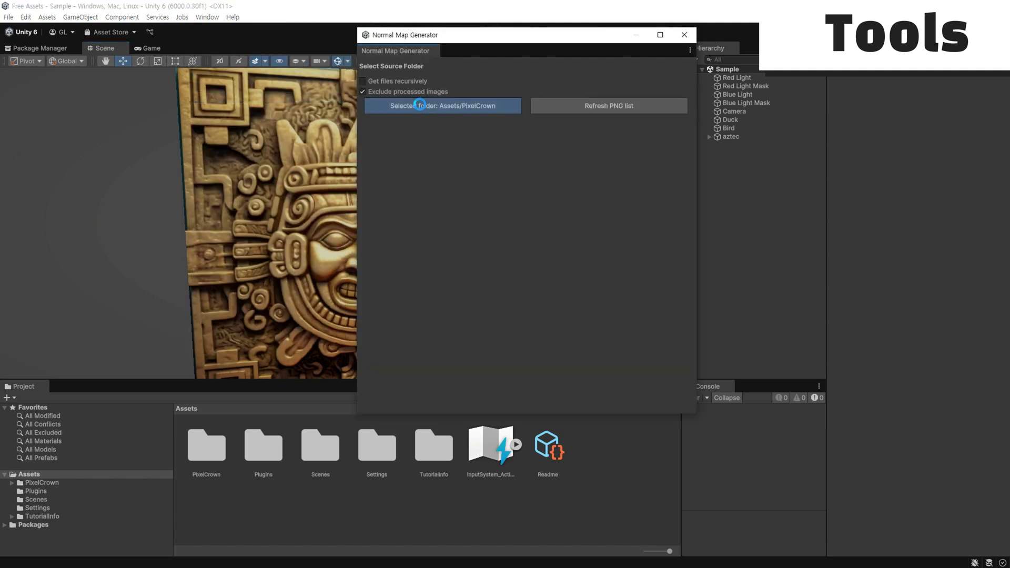
double_click(142, 98)
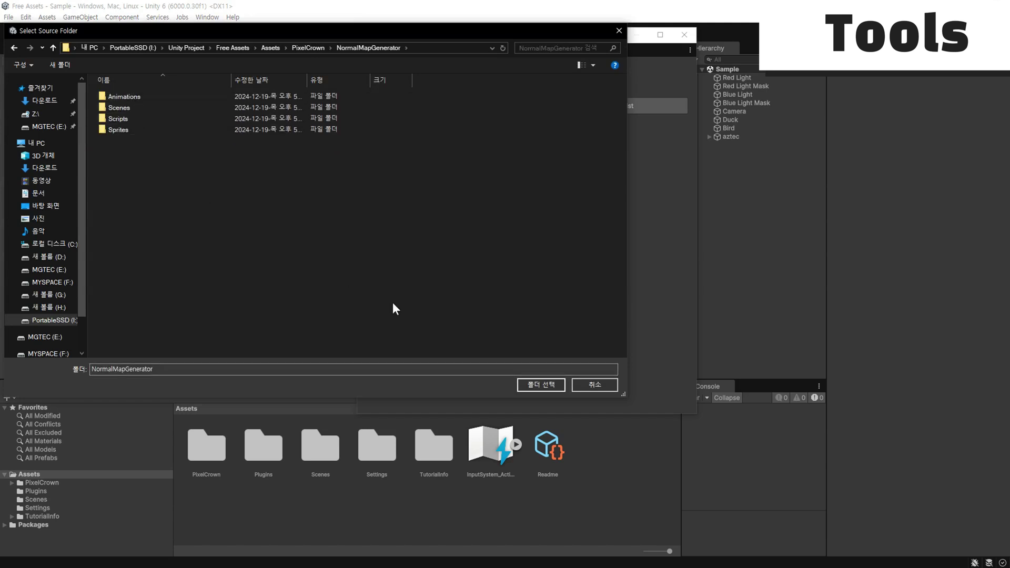
left_click(538, 385)
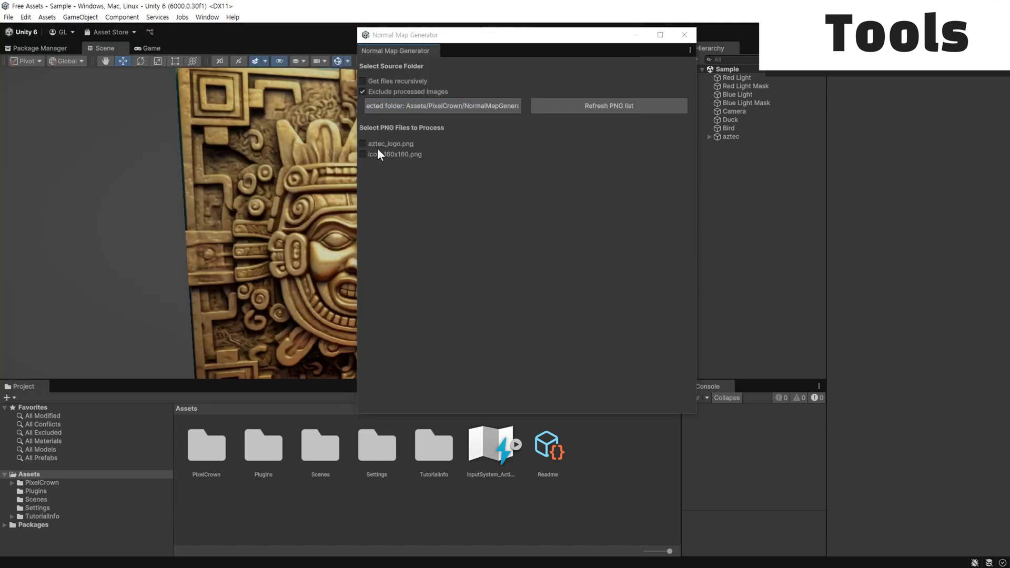
Generate and save a height map from aztec_logo.png, and locate the output in the PixelCrown/NormalMapGenerator folder.
left_click(363, 145)
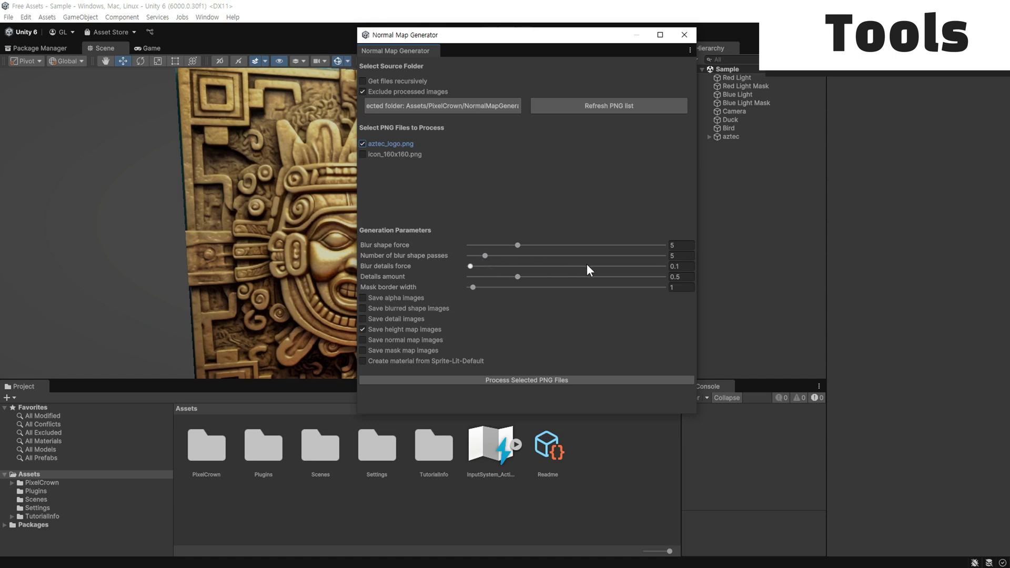
left_click(554, 380)
left_click_drag(581, 416, 576, 480)
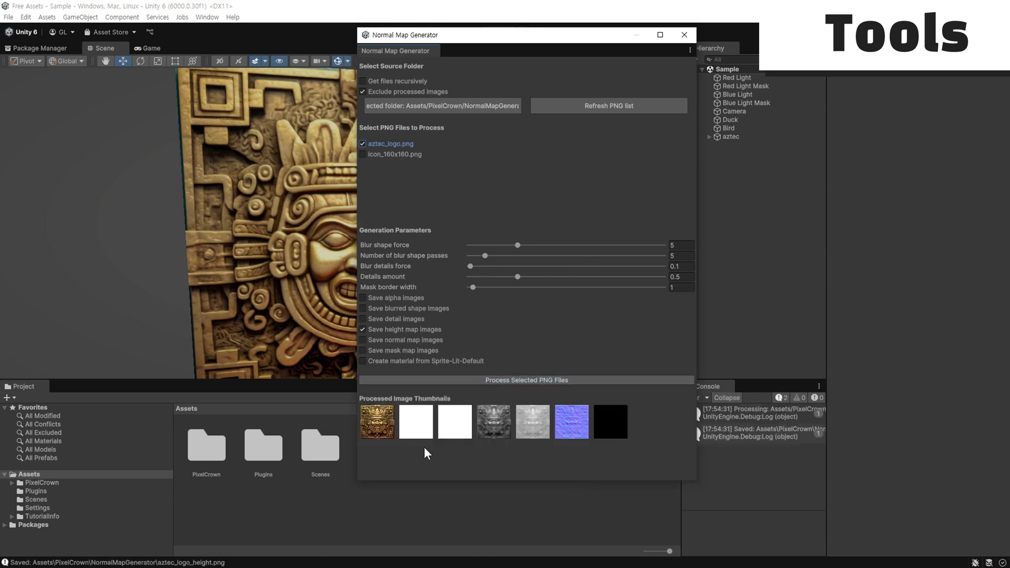
left_click(40, 483)
double_click(206, 447)
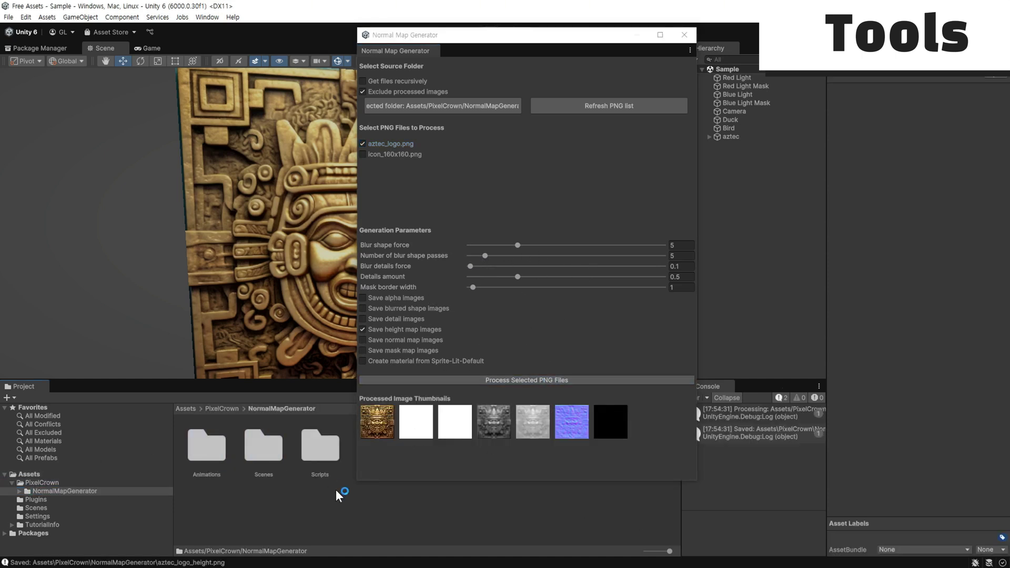
left_click(505, 474)
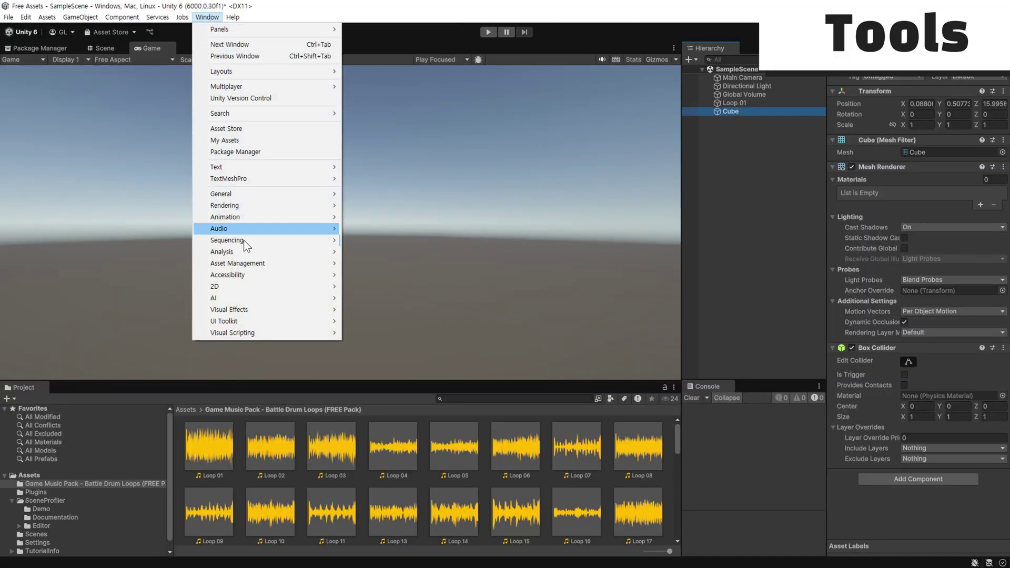
Open the Scene Profiler, collect the scene's data and inspect the Default-Skybox material and its GameObject references.
mouse_move(245, 256)
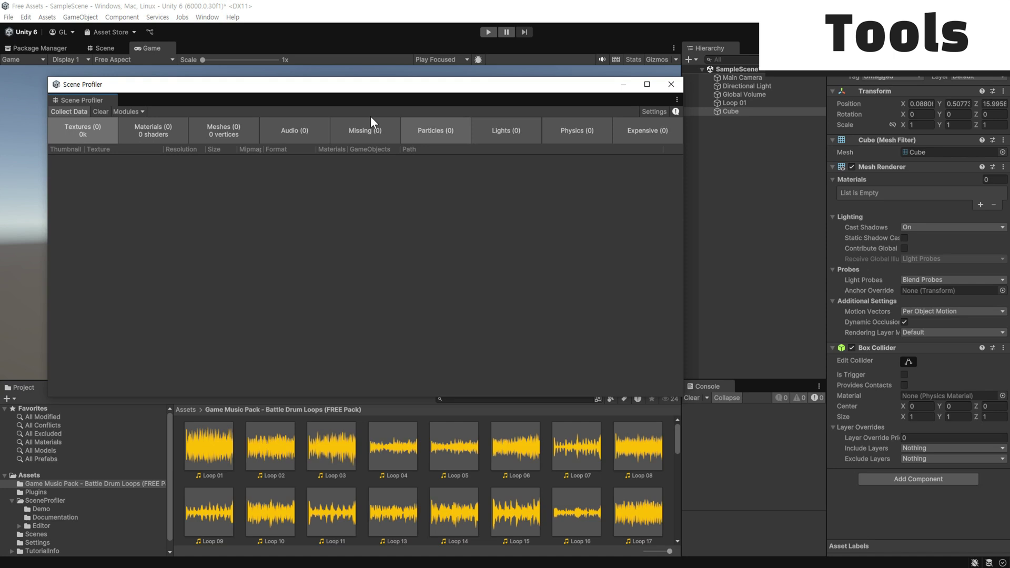
left_click(64, 112)
left_click(165, 137)
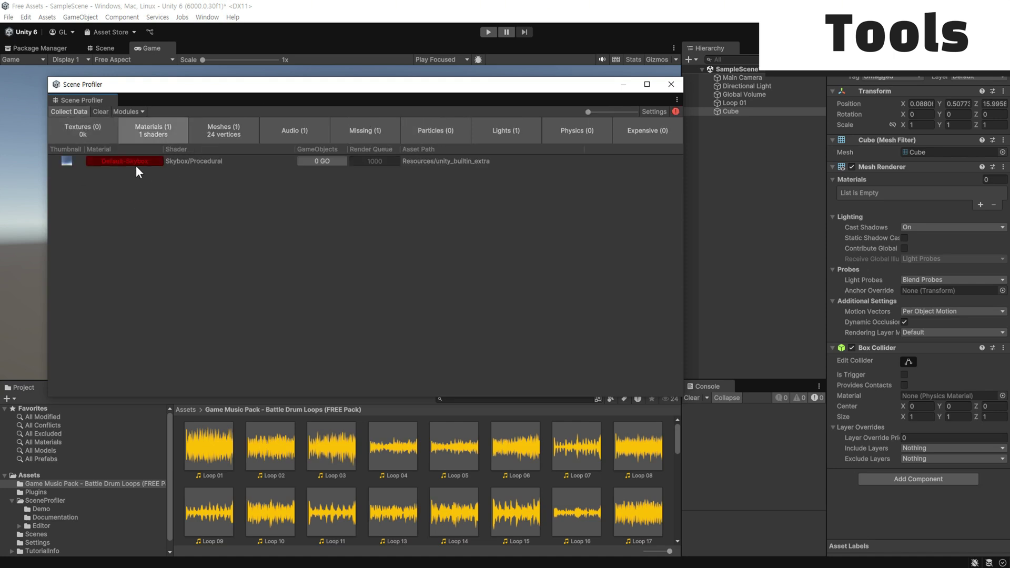
left_click(137, 161)
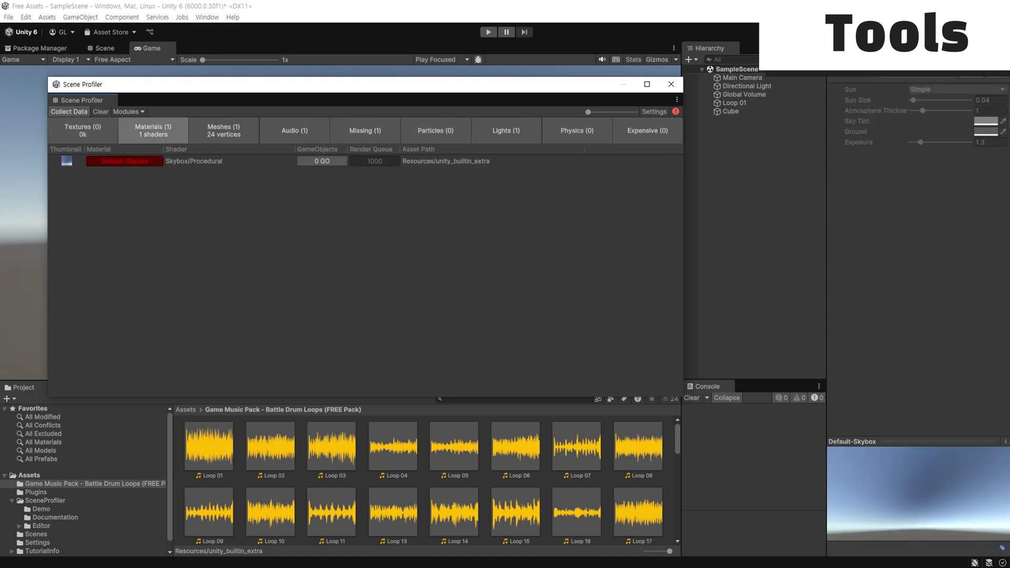
left_click(313, 161)
Inspect the Cube mesh in the profiler's mesh list and select the GameObject that uses it.
left_click(210, 131)
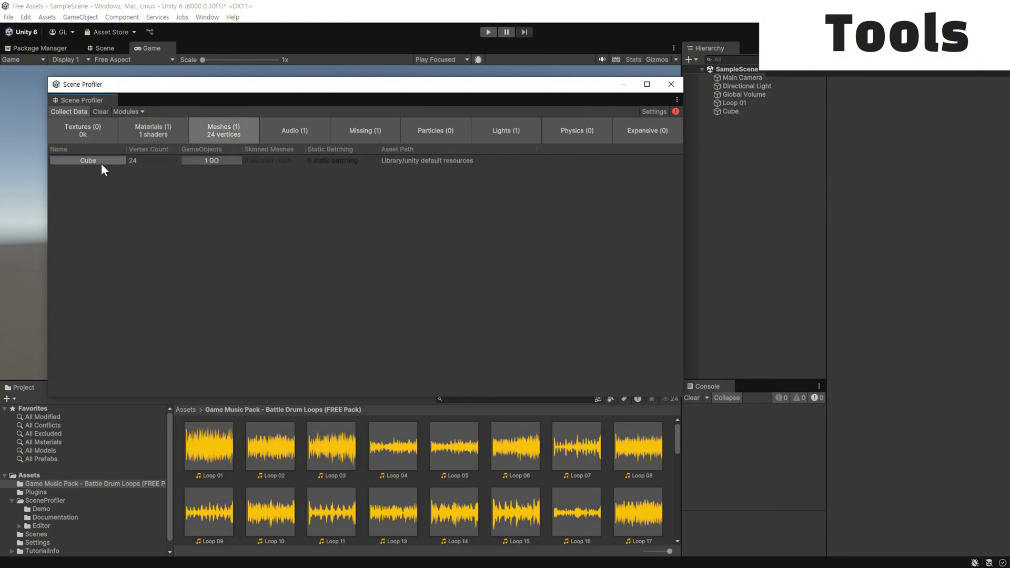
left_click(102, 162)
left_click(226, 161)
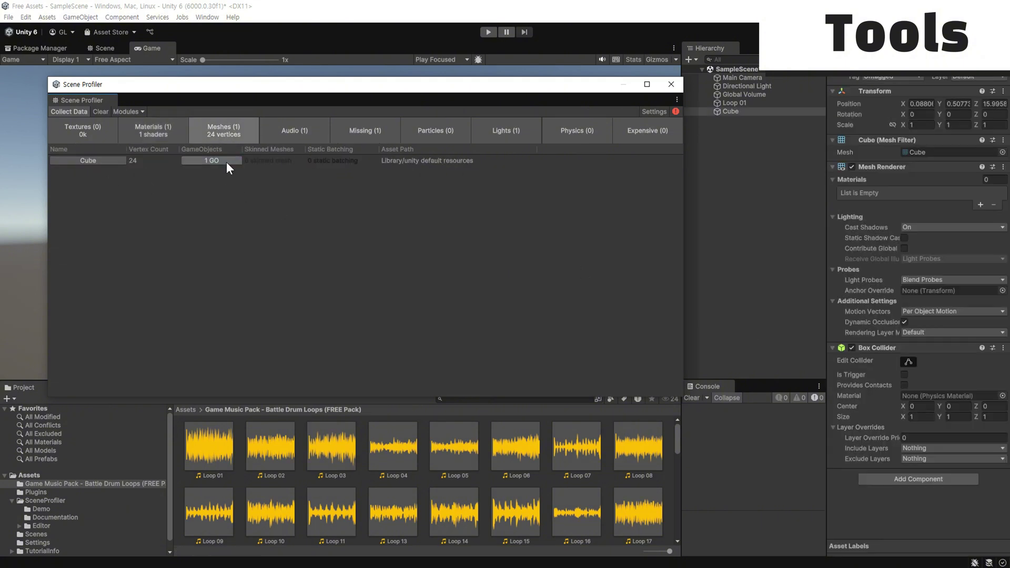
Inspect the Loop 01 audio clip and its GameObject in the profiler, and select the Cube listed with a missing material.
left_click(304, 131)
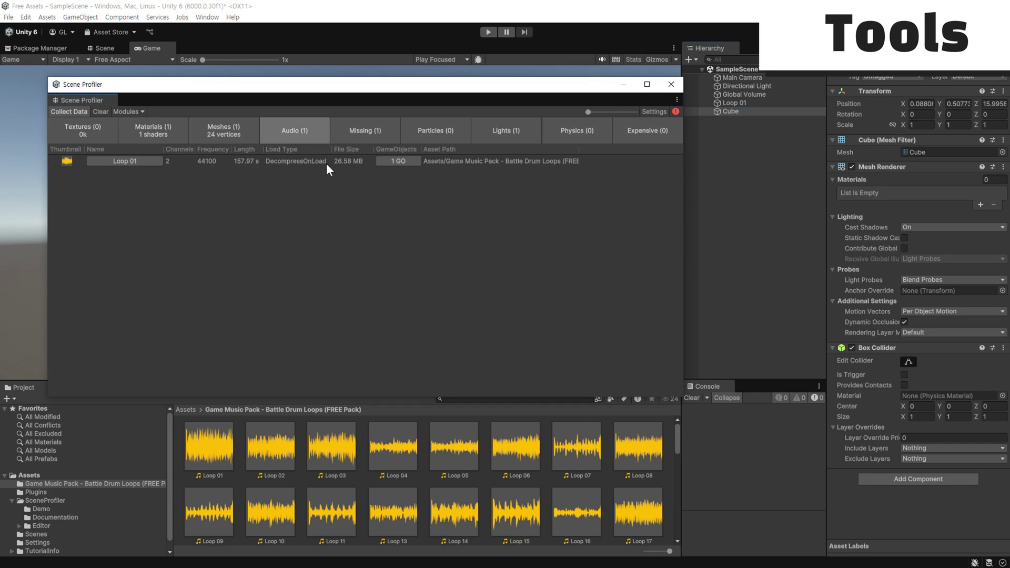
left_click(149, 163)
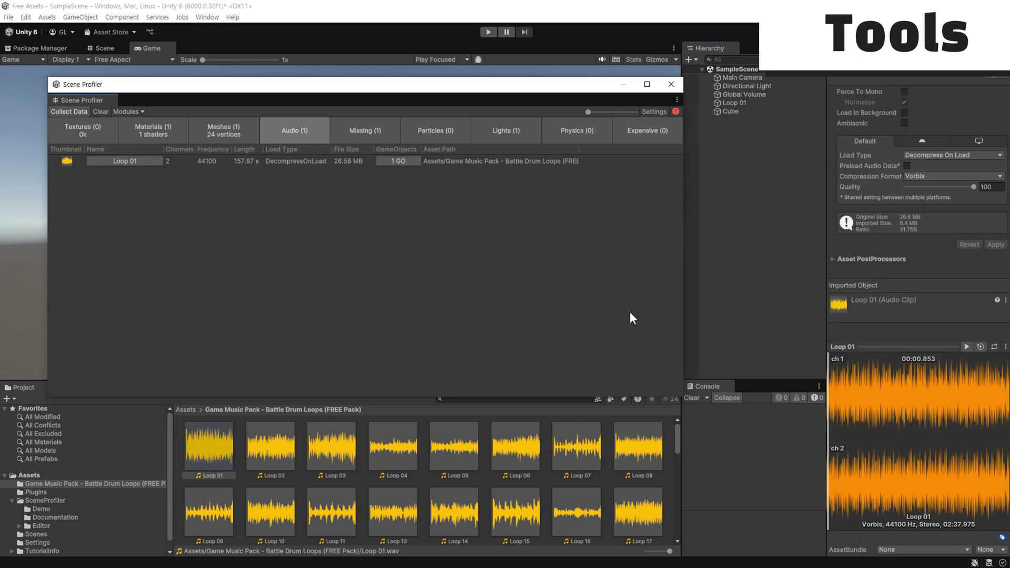
left_click(400, 165)
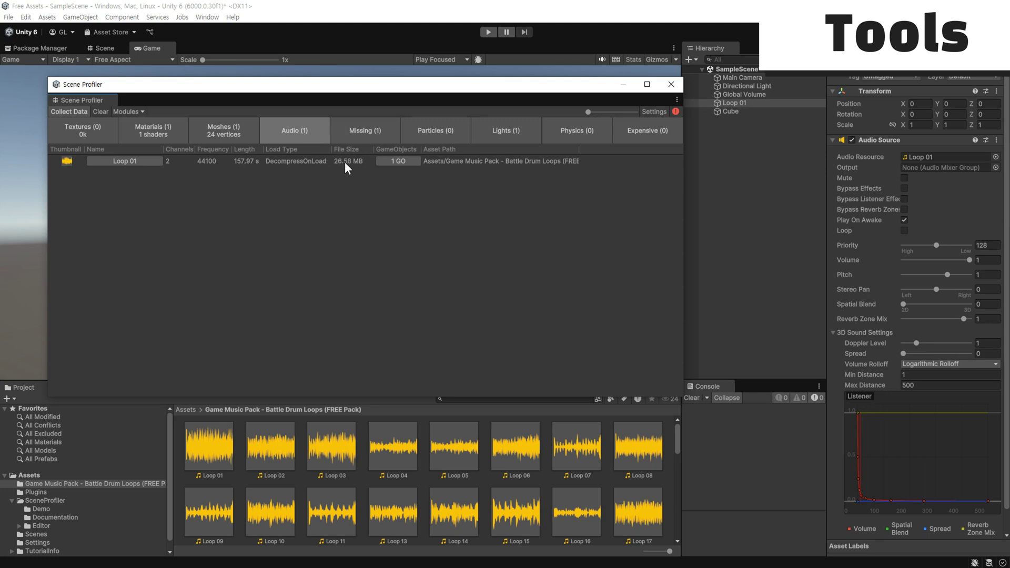
left_click(374, 137)
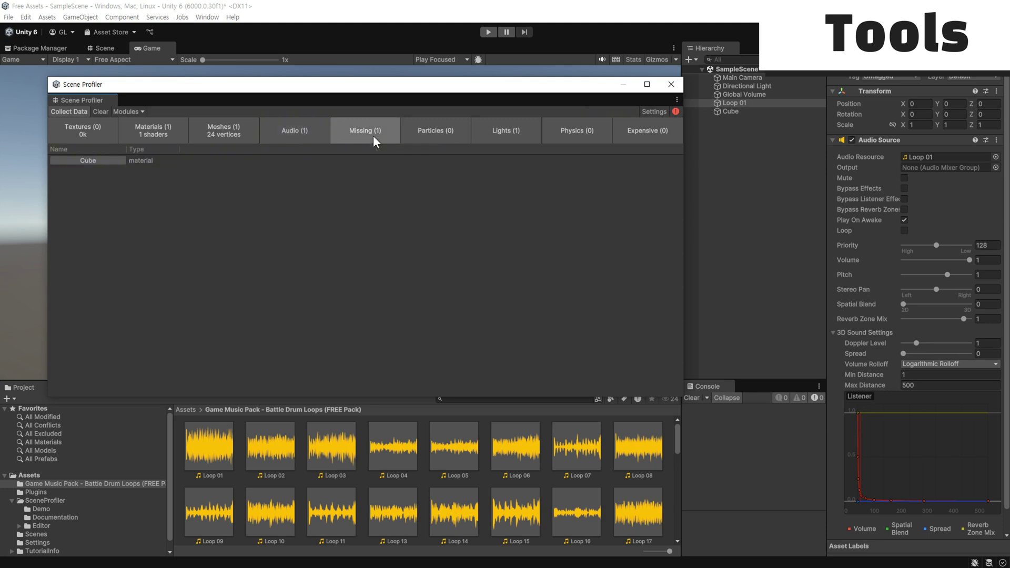
left_click(103, 162)
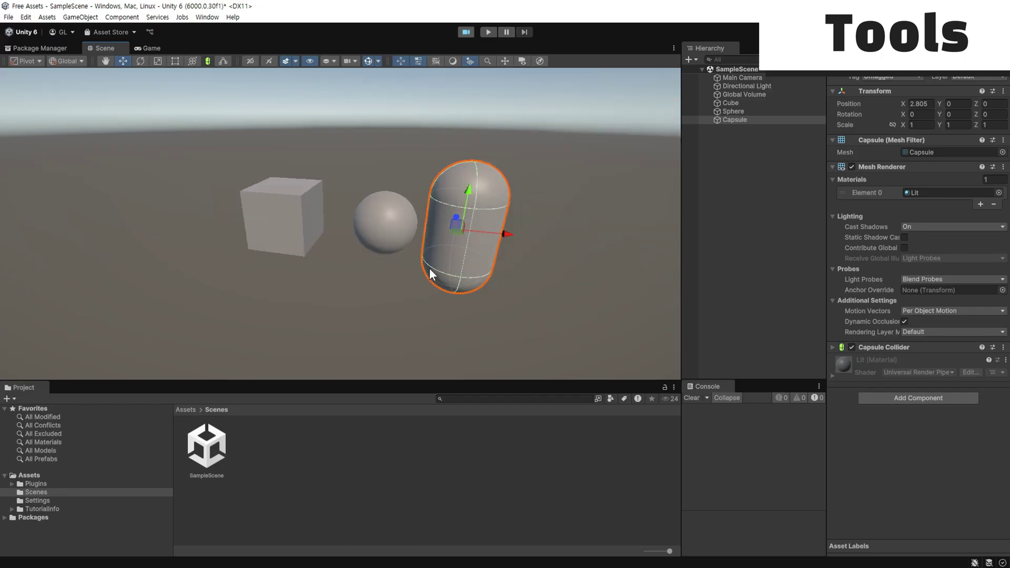
Capture a screenshot of the main camera's view and preview the saved image from the Assets/Screenshots folder.
left_click_drag(430, 268, 363, 257, "alt")
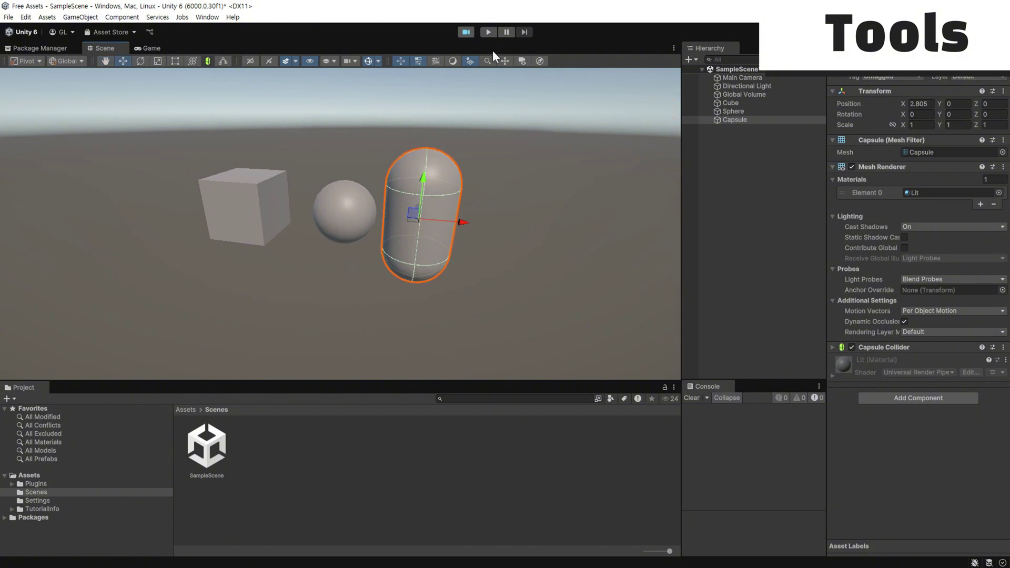
left_click(469, 33)
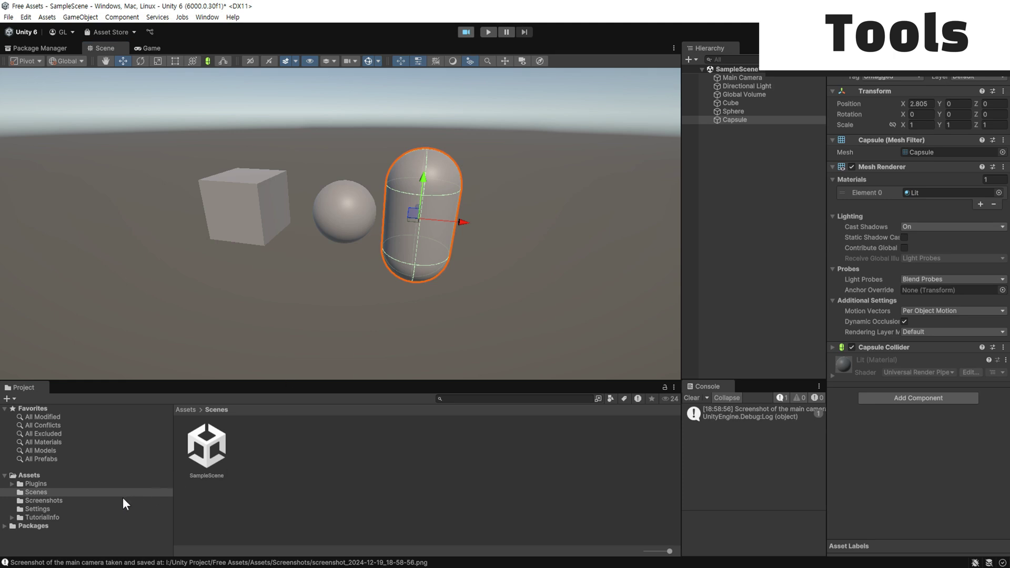
left_click(43, 500)
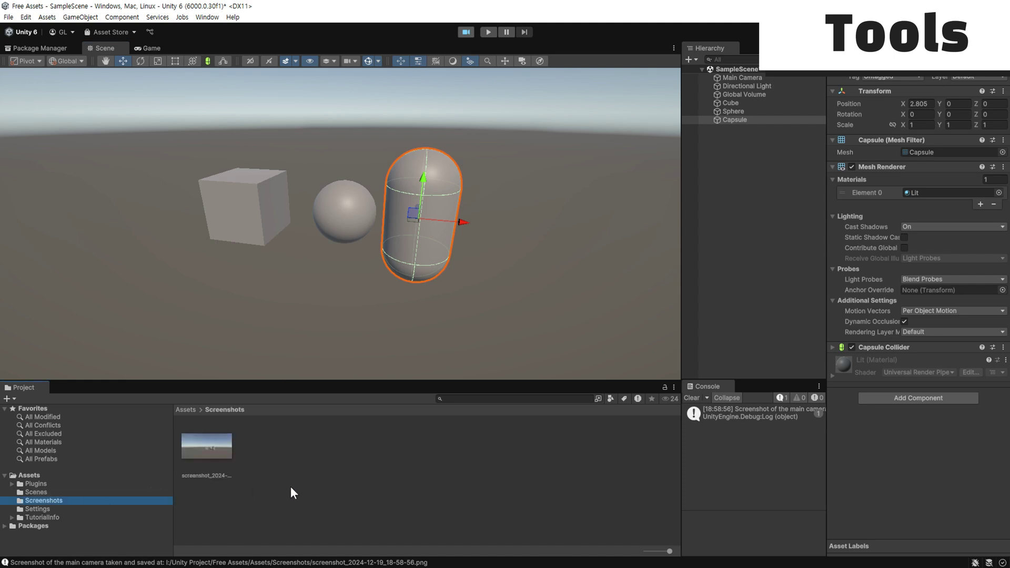
left_click(215, 451)
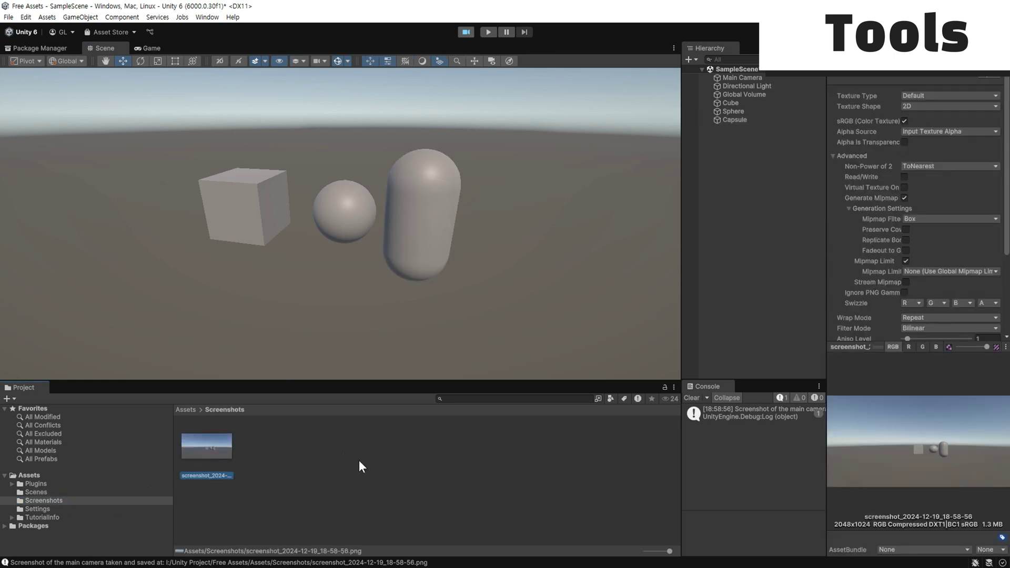
left_click_drag(827, 441, 732, 463)
left_click(151, 48)
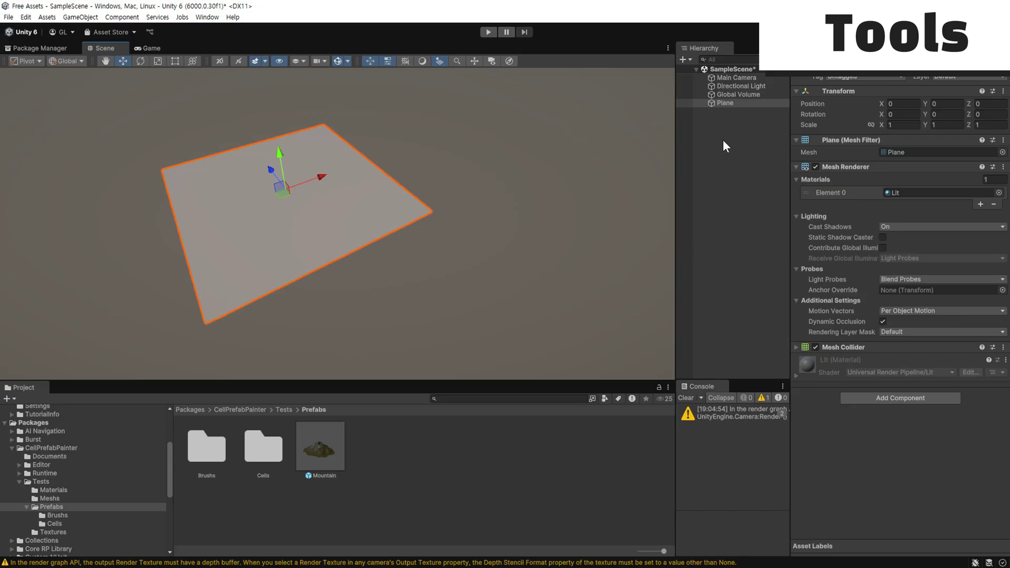
Create an empty GameObject, reset its transform to the origin and add the Cell Holder component.
right_click(724, 141)
left_click(747, 310)
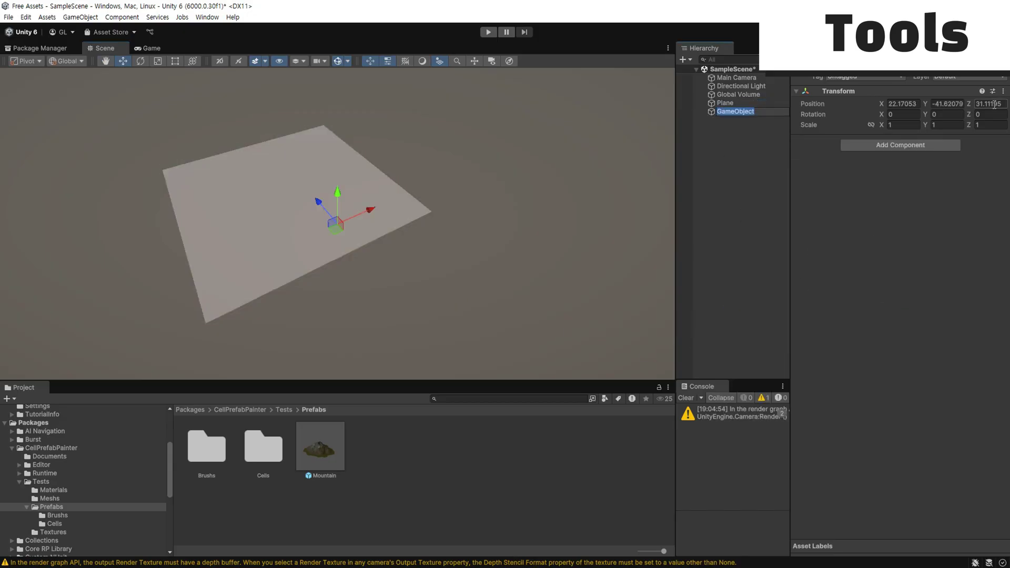
left_click(1003, 91)
left_click(984, 103)
left_click(868, 146)
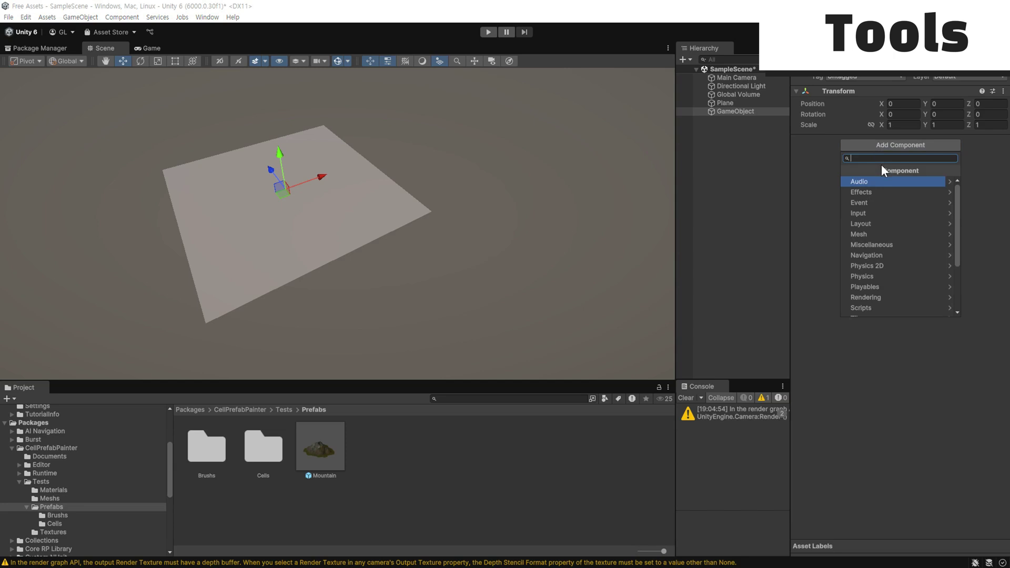
type("cell")
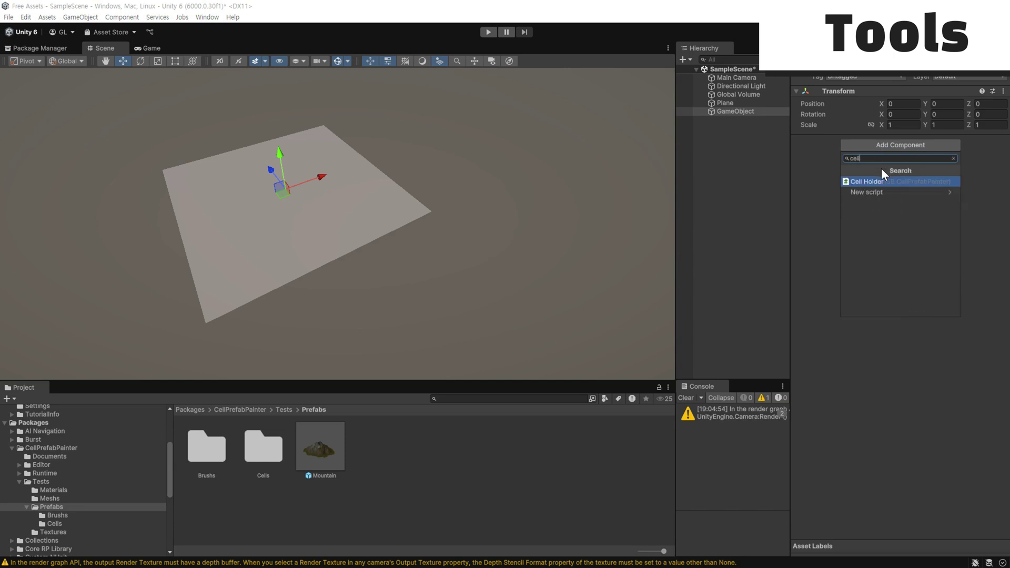
left_click(880, 181)
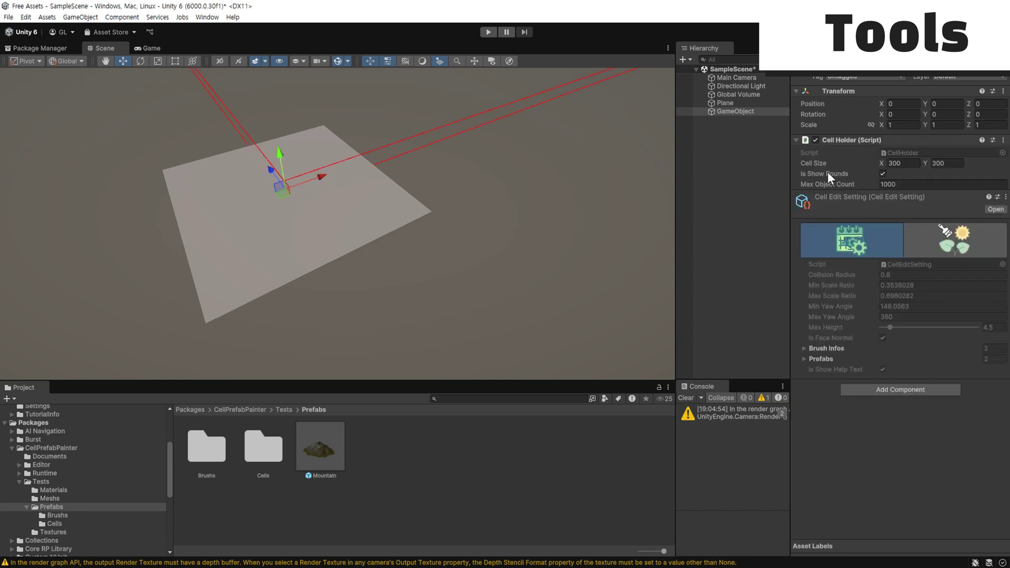
Switch the Cell Holder to prefab painting with a CollisionRadius of 1.2, and enable the leafy plant and rock as brushes.
left_click(940, 248)
left_click_drag(851, 505, 853, 503)
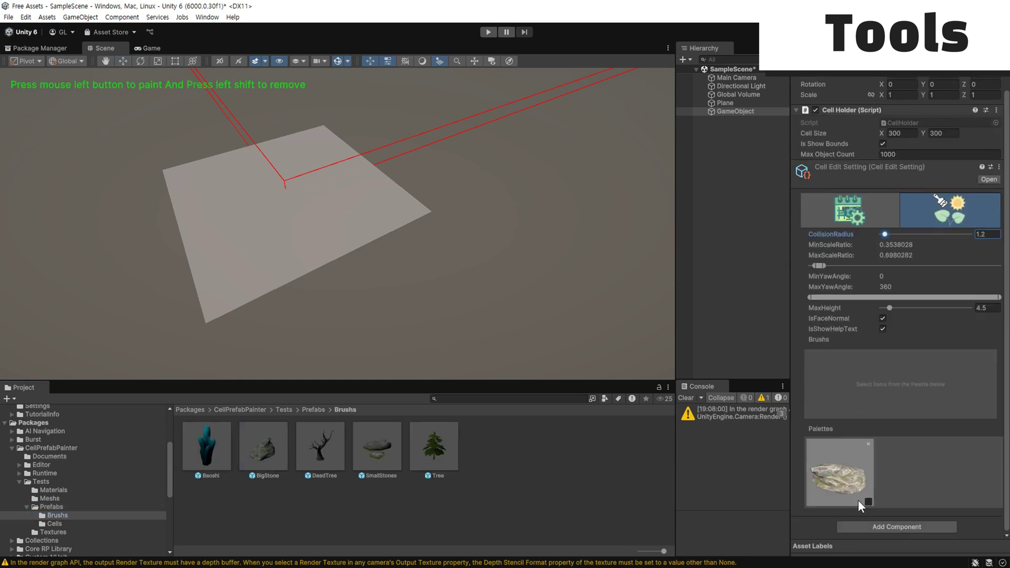
left_click(868, 502)
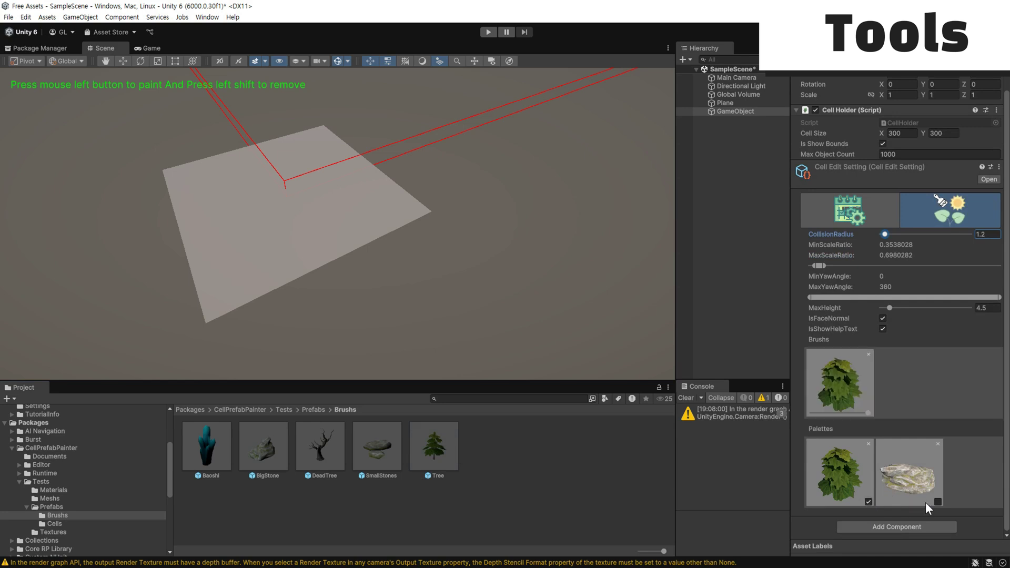
left_click(938, 502)
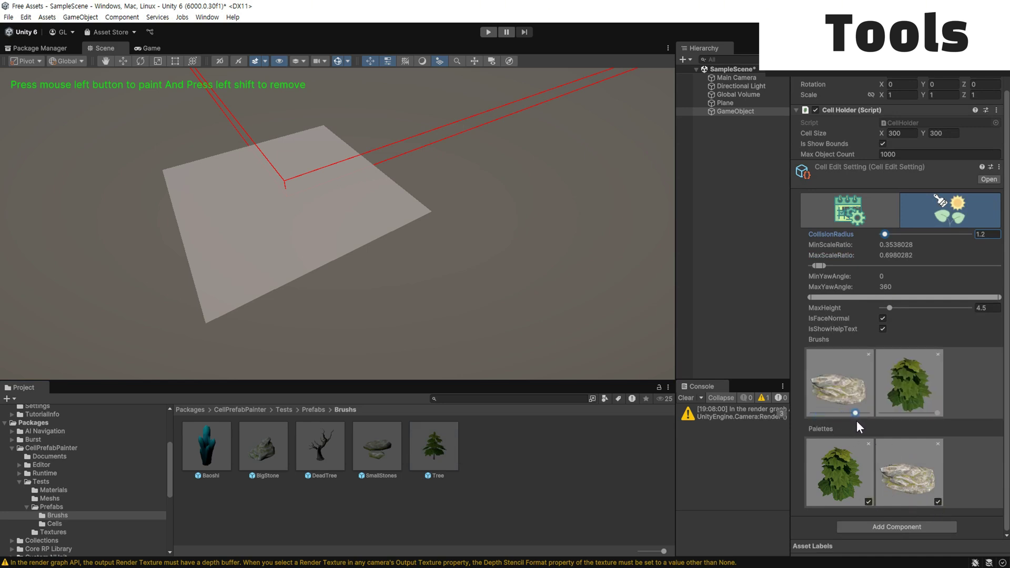
Paint the rock and plant prefabs onto the plane and across the Mountain prefab's grassy surface.
left_click_drag(374, 289, 393, 229, "alt")
left_click(394, 230)
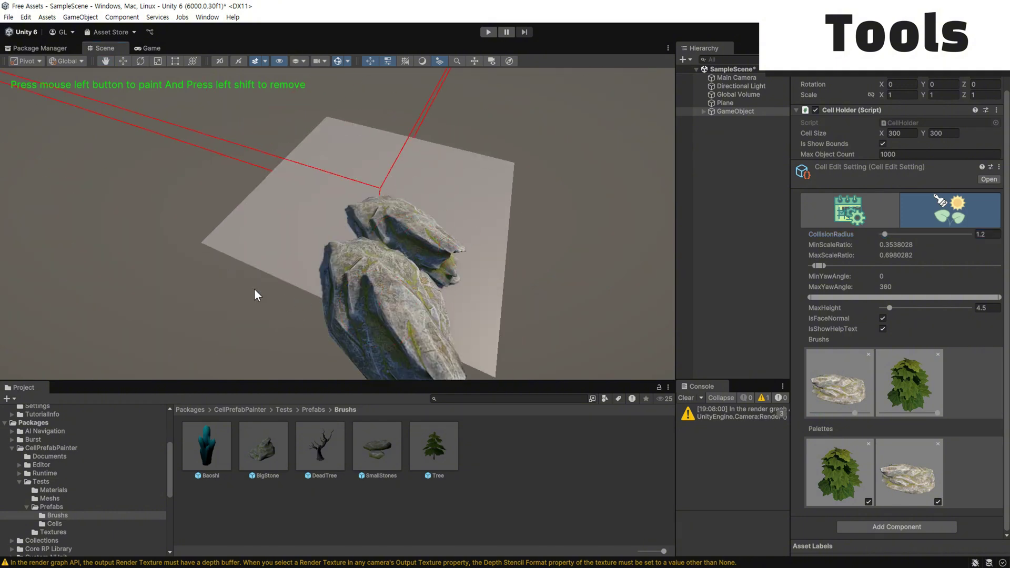
left_click(258, 206)
left_click(429, 158)
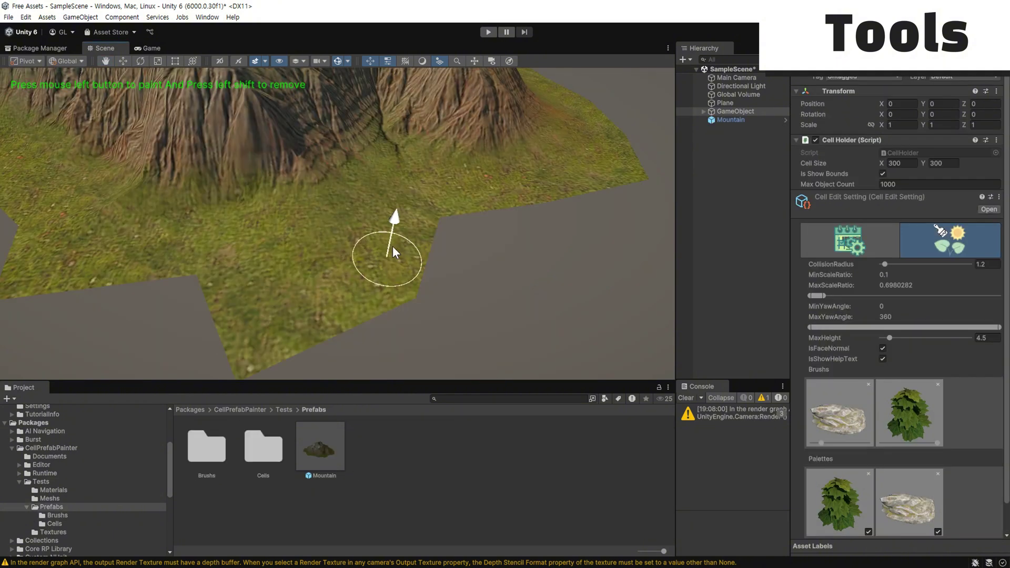
left_click(337, 216)
mouse_move(317, 219)
left_mouse_down()
mouse_move(83, 219)
mouse_move(316, 210)
mouse_move(337, 298)
mouse_move(483, 188)
mouse_move(610, 120)
mouse_move(380, 113)
left_mouse_up()
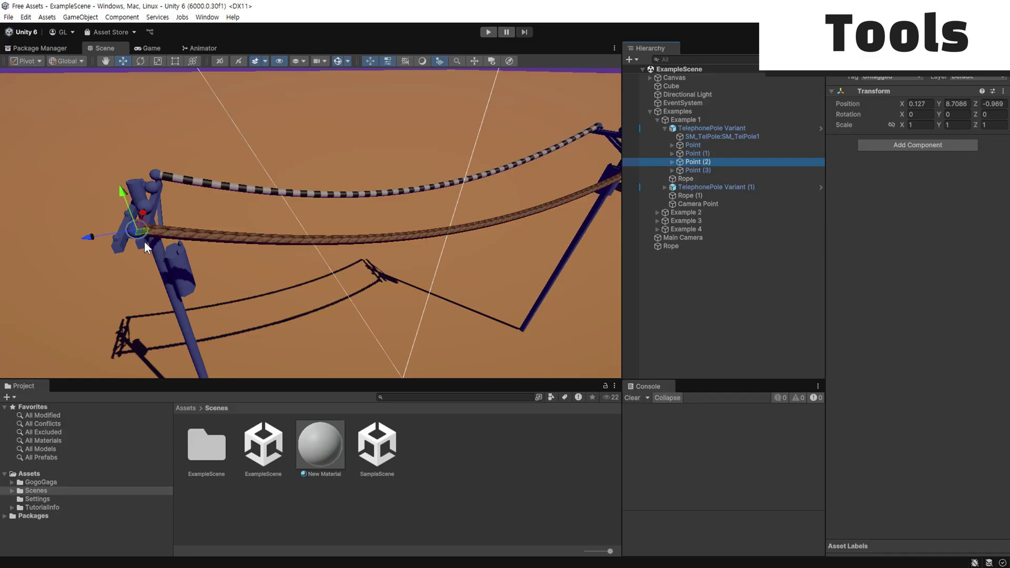
Move Point (2) on the telephone pole in ExampleScene to test how the attached rope follows.
left_click_drag(144, 241, 169, 266)
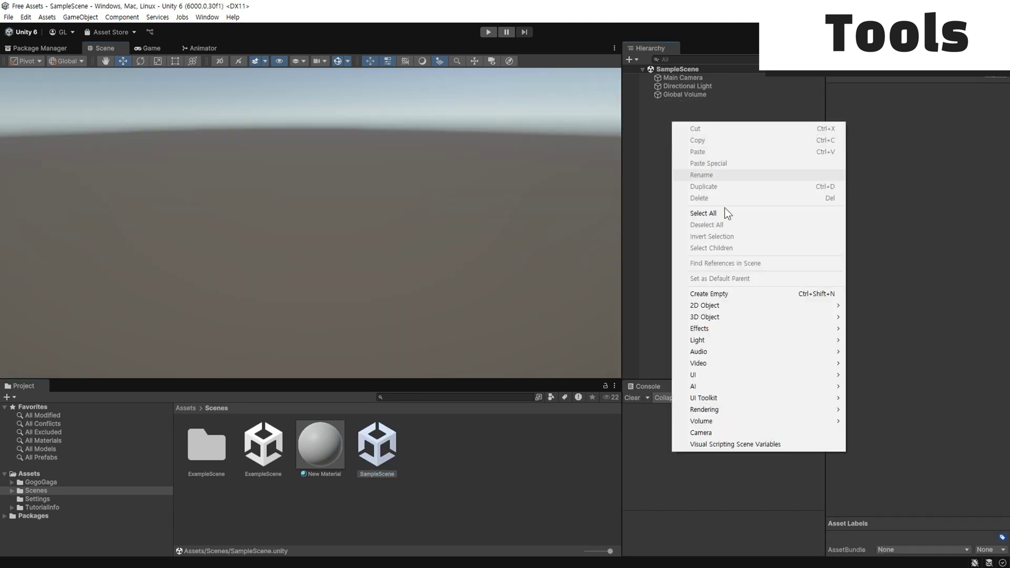
Create an empty GameObject in SampleScene and add the Rope component to it.
left_click(730, 292)
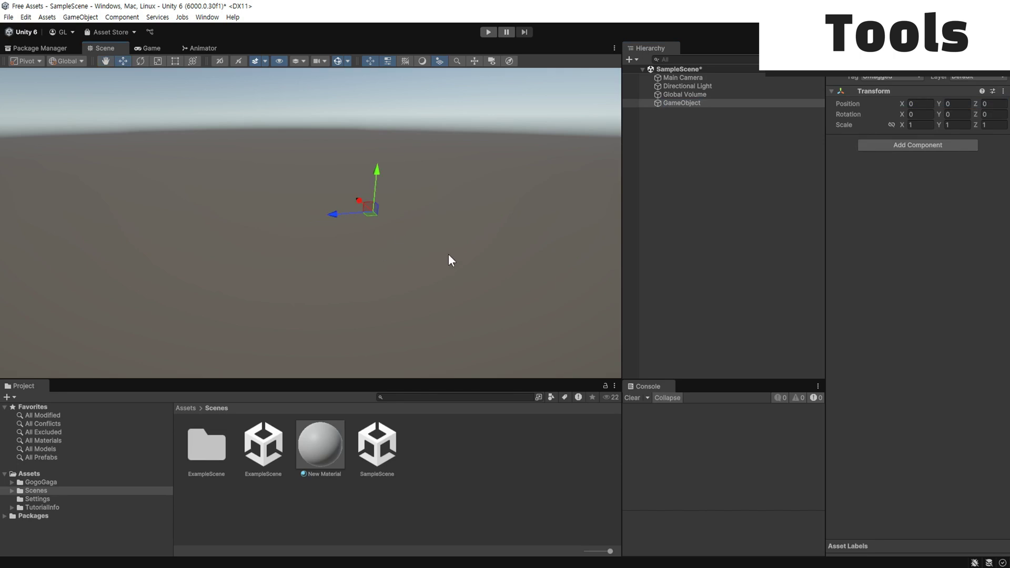
left_click(883, 145)
type("rop")
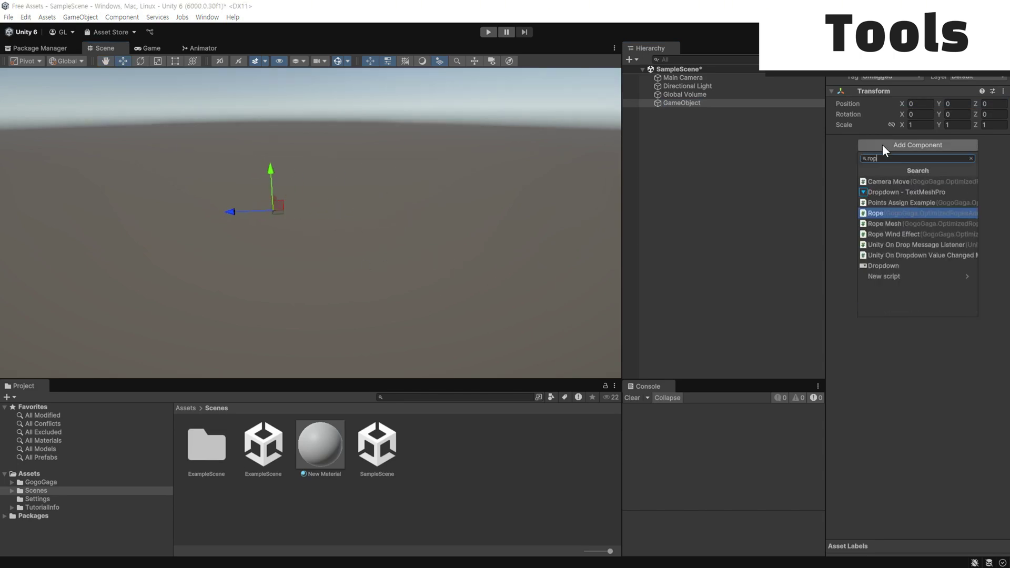
left_click(898, 213)
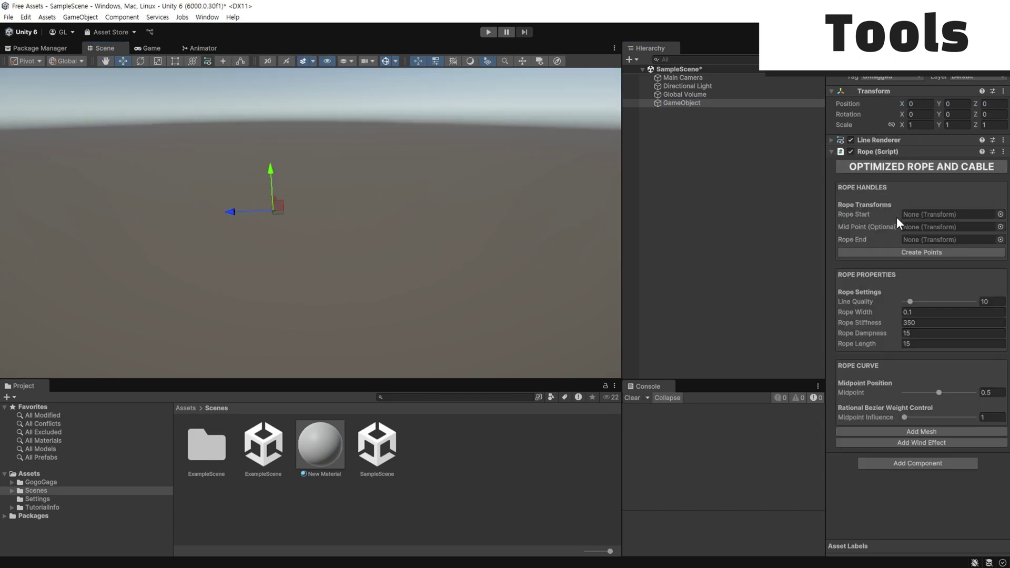
Create a second empty GameObject, move it along the Z axis to about -2.9 and duplicate it.
right_click(669, 126)
left_click(730, 294)
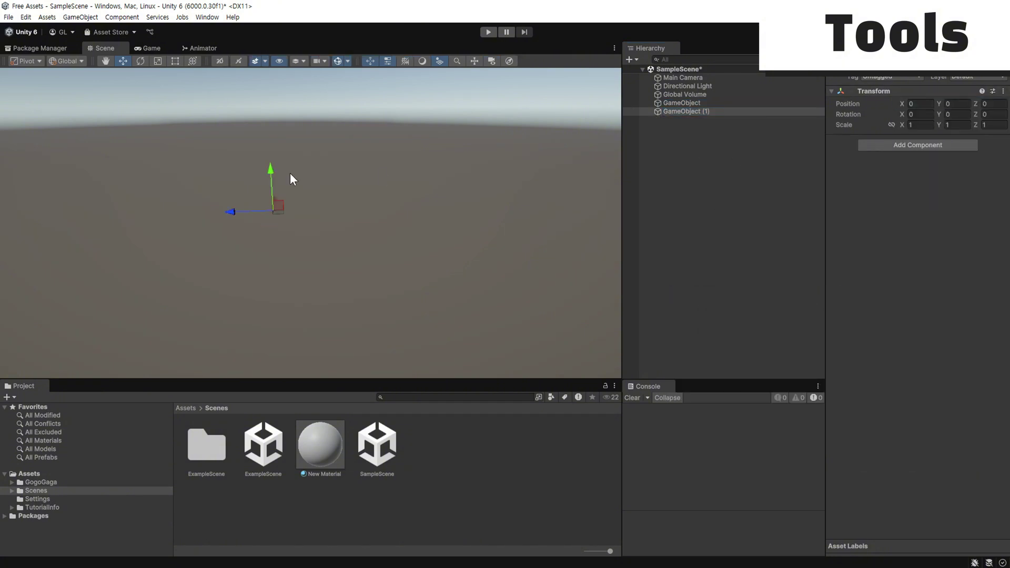
left_click_drag(231, 212, 290, 210)
key("ctrl+d")
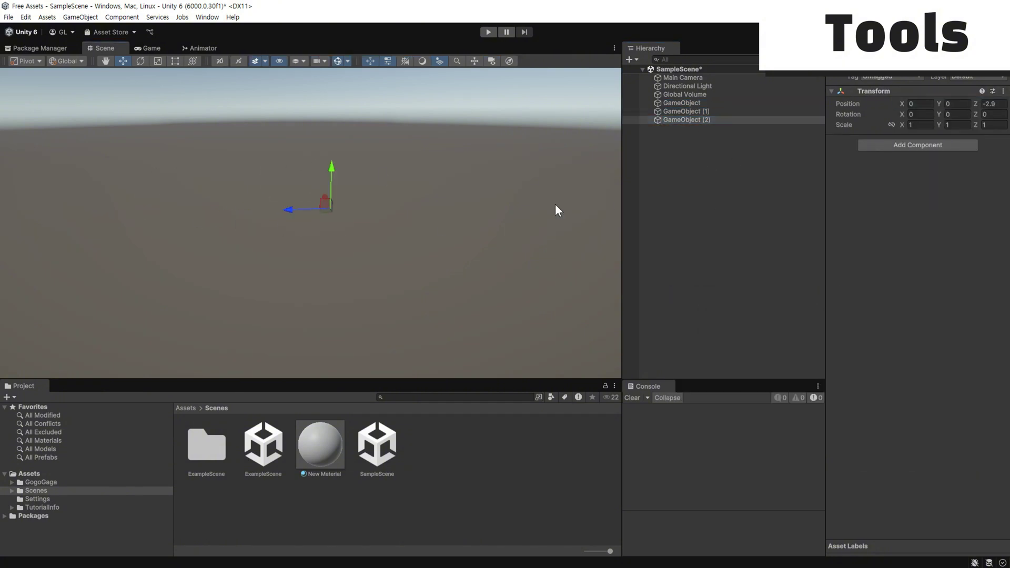
Assign GameObject (1) as the Rope Start and GameObject (2) as the Rope End of the Rope component on GameObject.
left_click(683, 103)
left_click_drag(686, 111, 928, 238)
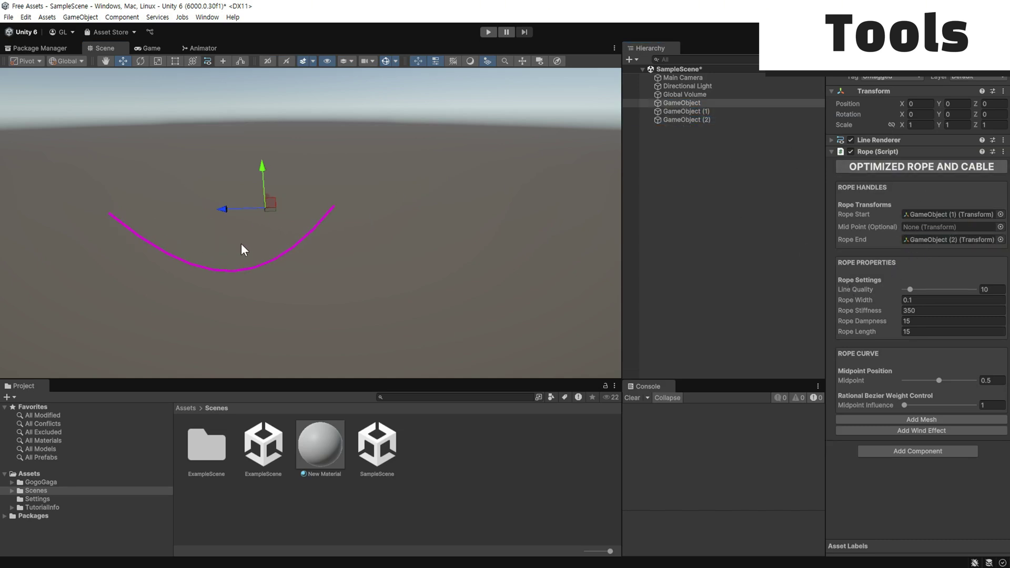
key("f")
Add a mesh to the rope, using New Material and a rope width of 0.22.
left_click(915, 420)
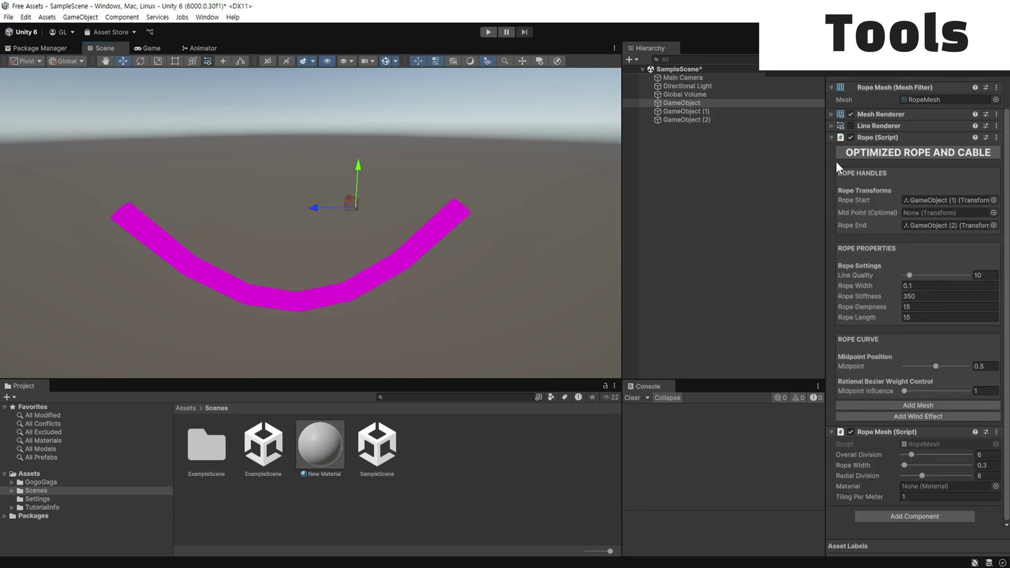
left_click(877, 190)
left_click_drag(321, 445, 904, 235)
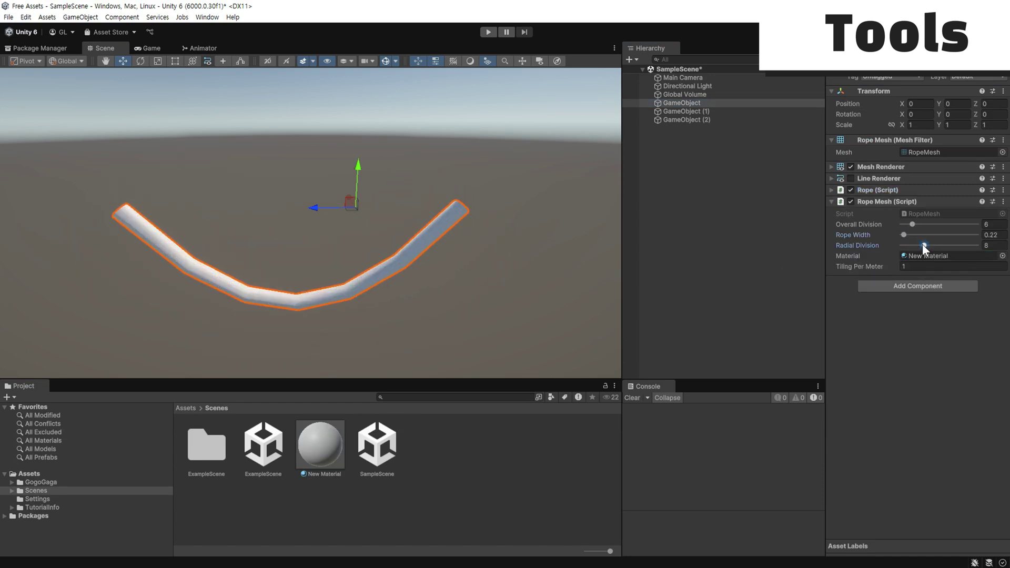
Set the rope mesh's Radial Division to 6.
left_click_drag(526, 263, 491, 296, "alt")
mouse_move(926, 244)
left_mouse_down()
mouse_move(936, 250)
mouse_move(892, 258)
mouse_move(919, 258)
left_mouse_up()
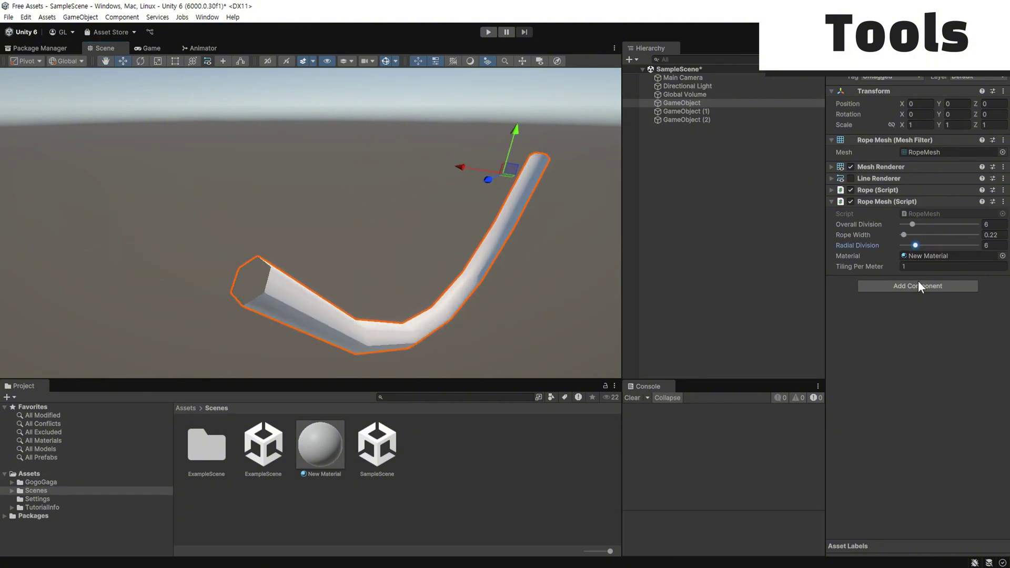
left_click(832, 191)
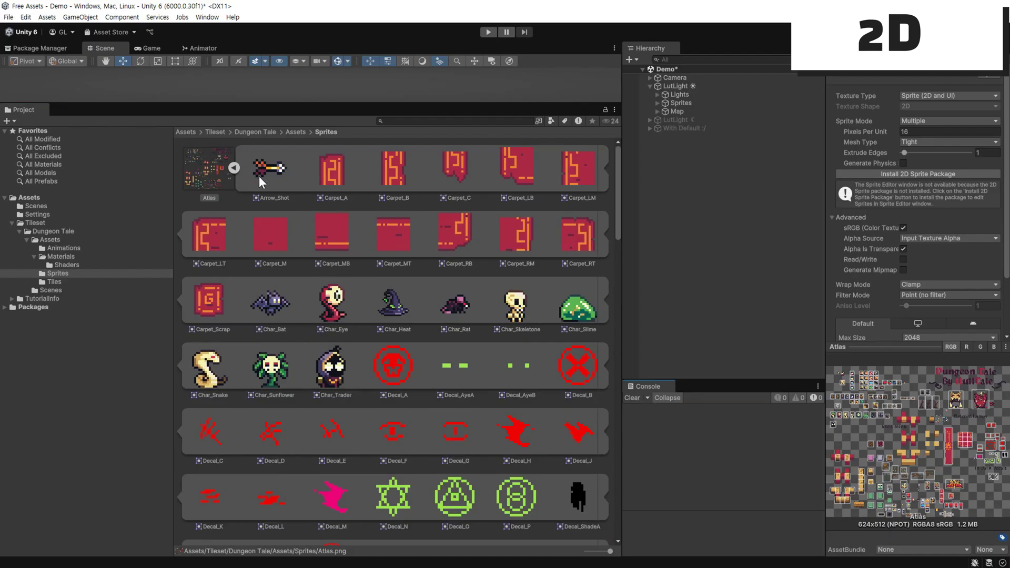
Examine the Dungeon Tale sprites, from the Atlas slices down to the Bubbles sprite sheet at the end of the folder.
scroll(406, 277, "down", 6)
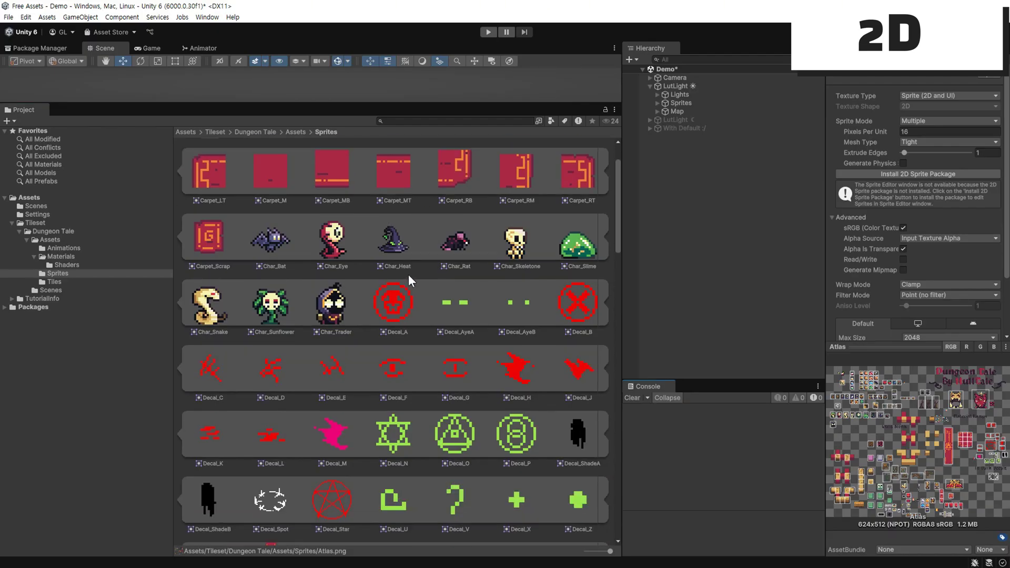
scroll(405, 288, "down", 5)
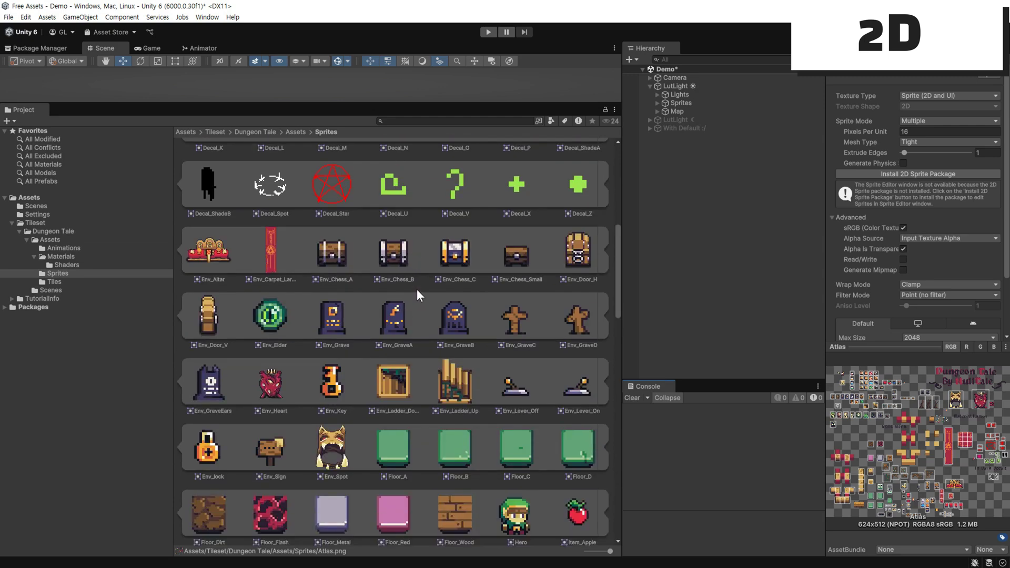
scroll(406, 278, "down", 5)
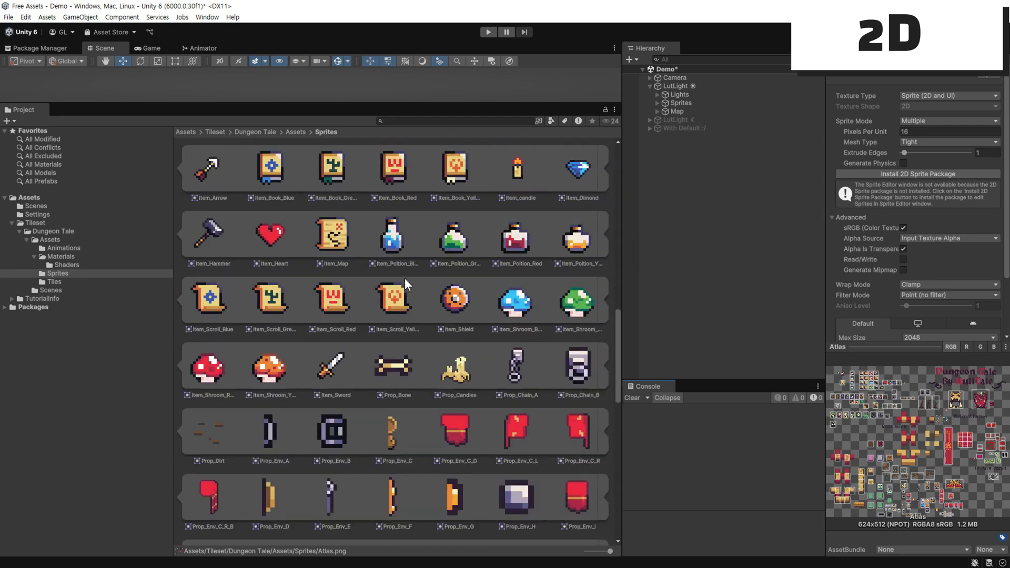
scroll(424, 267, "down", 6)
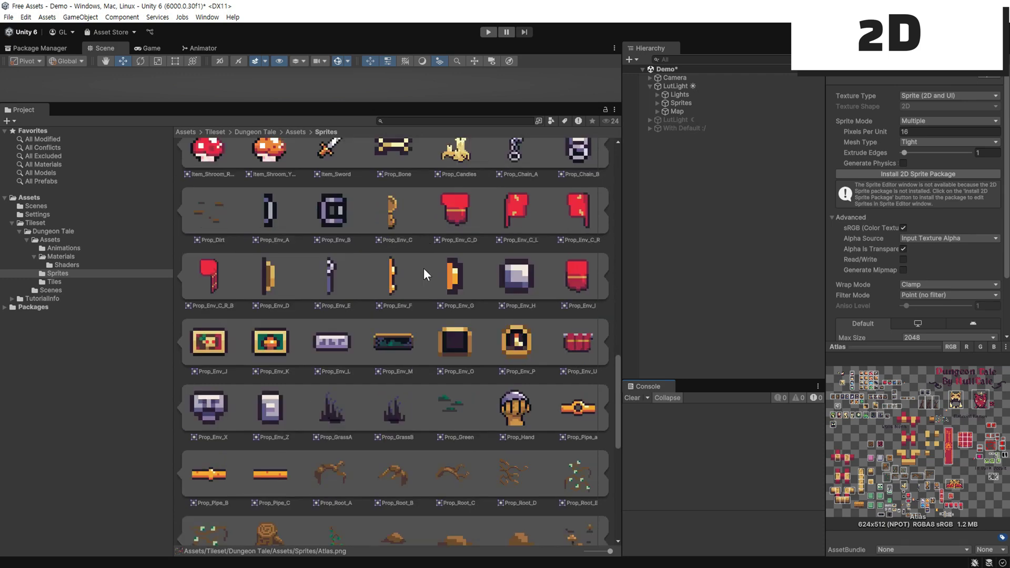
scroll(349, 268, "down", 3)
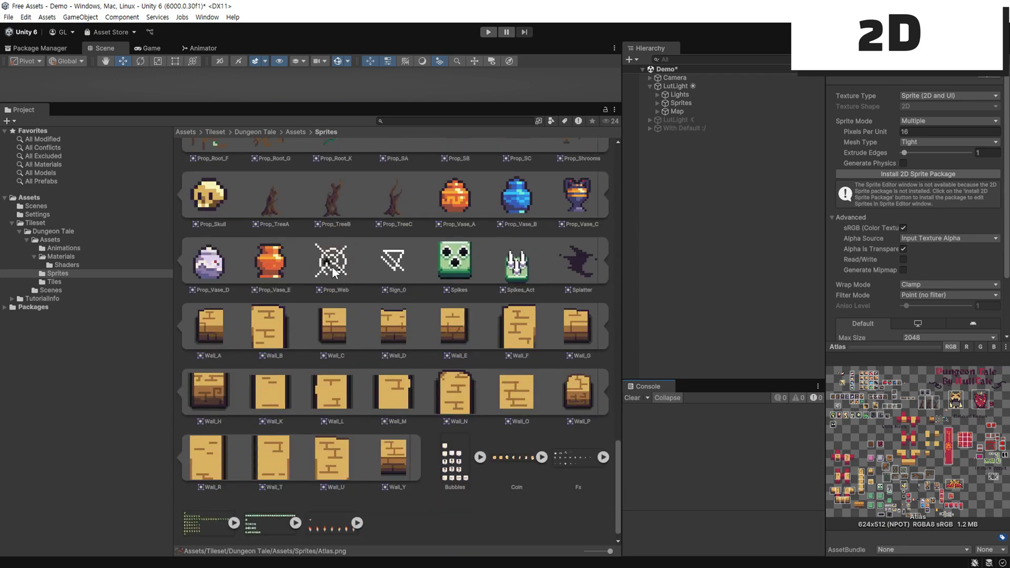
left_click(480, 440)
scroll(479, 368, "down", 2)
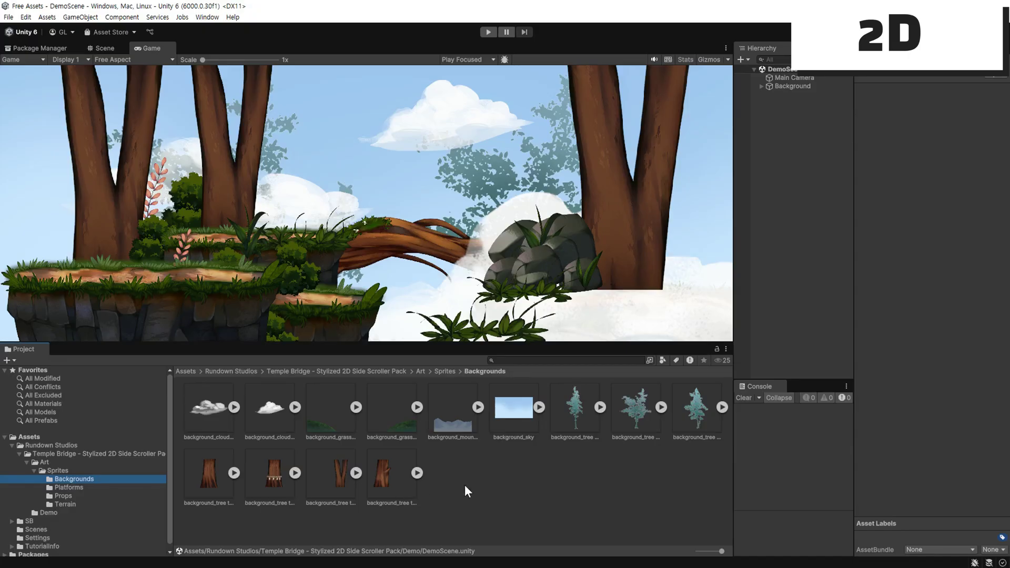
Add the grassy trail and long grassy trail platform sprites to DemoScene, moving the long one to X 7.37, Y 3.41.
left_click(133, 488)
left_click_drag(209, 417, 784, 103)
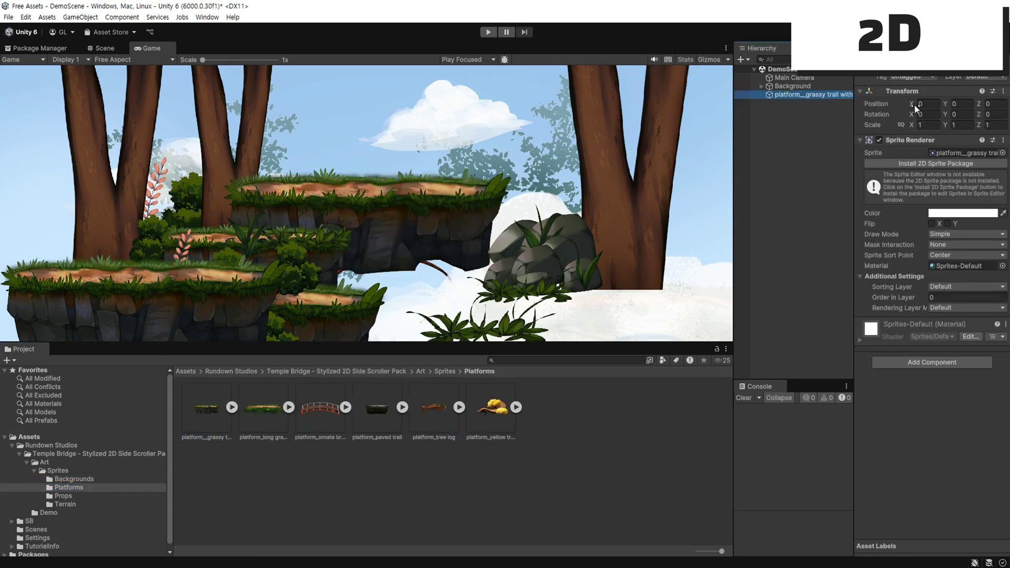
left_click_drag(263, 408, 795, 103)
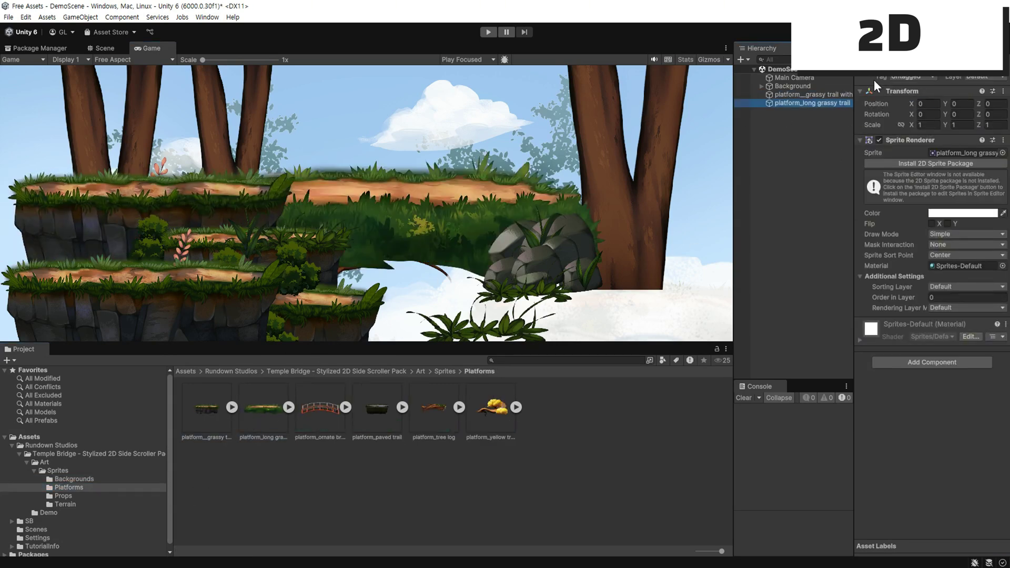
left_click_drag(912, 104, 46, 138)
left_click_drag(941, 103, 4, 389)
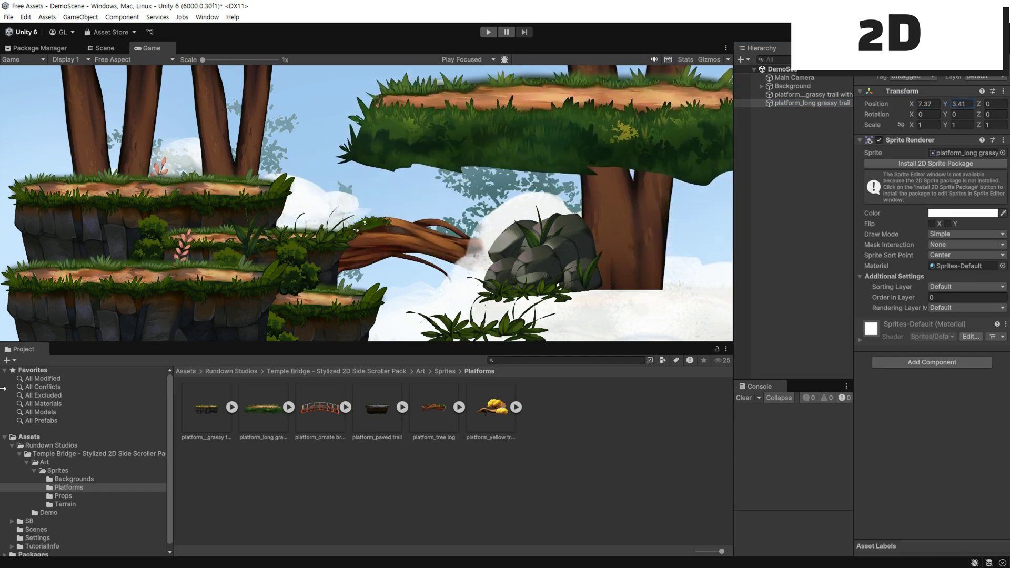
Add the ornate bridge, paved trail, tree log and yellow tree platform sprites to DemoScene, raising the Order in Layer of the last three.
left_click_drag(337, 419, 764, 170)
left_click_drag(406, 417, 842, 120)
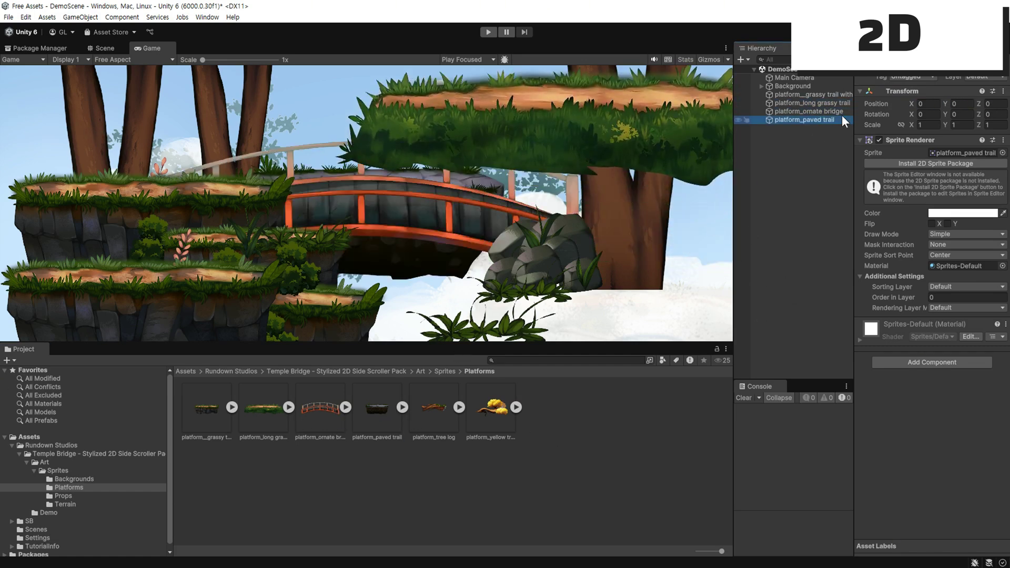
left_click_drag(905, 298, 913, 298)
left_click_drag(434, 408, 795, 133)
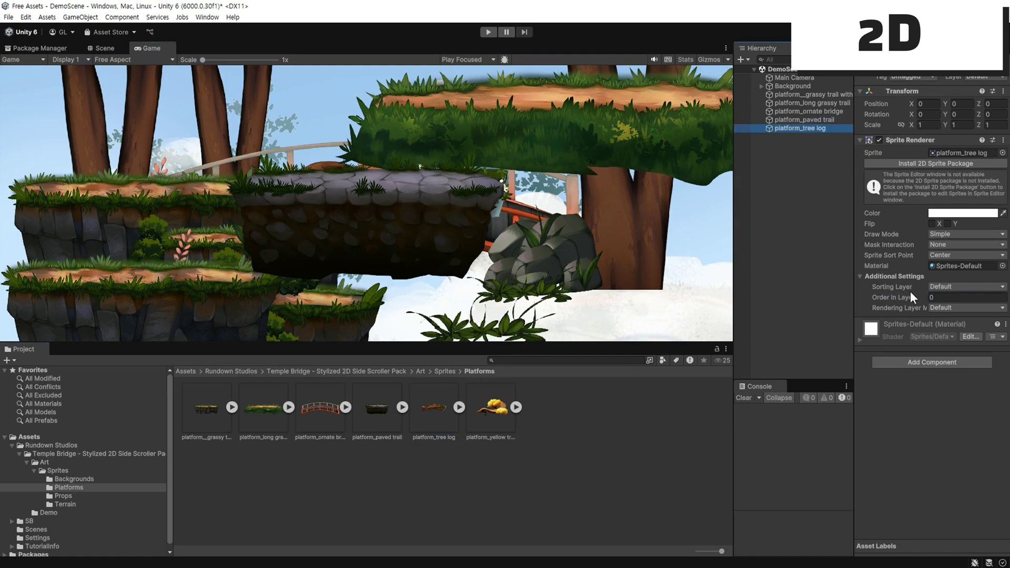
left_click_drag(911, 298, 920, 296)
left_click_drag(491, 408, 803, 282)
left_click_drag(911, 298, 935, 293)
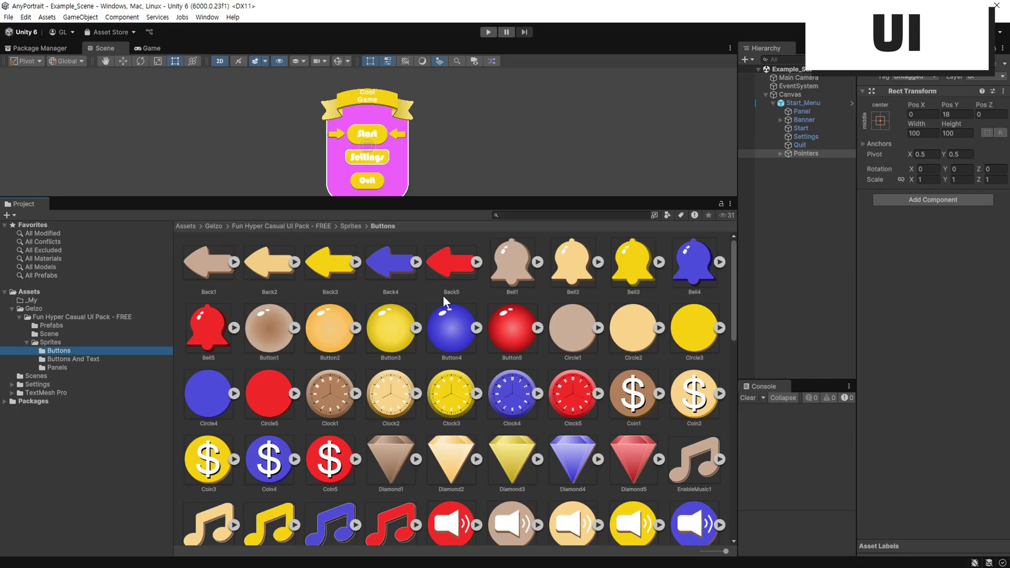
Examine the button sprites of the Fun Hyper Casual UI Pack down to the end of the Buttons folder.
scroll(506, 403, "down", 10)
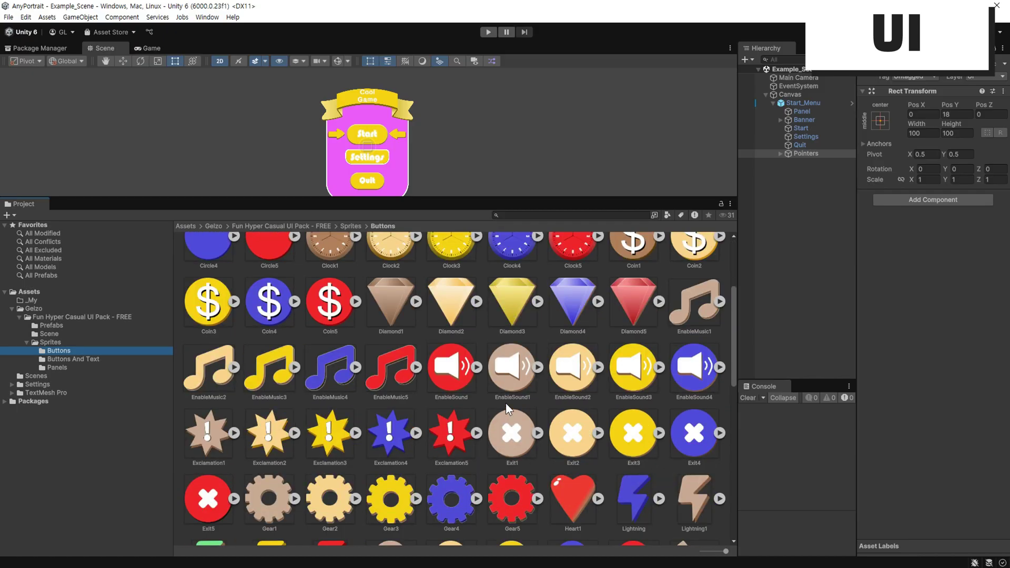
scroll(506, 402, "down", 5)
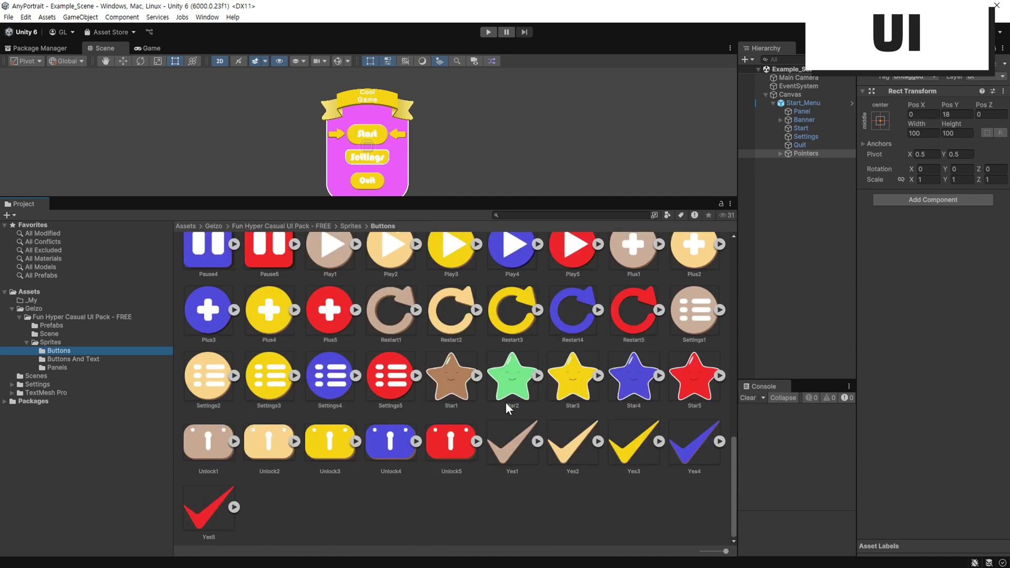
key("Down")
scroll(451, 380, "down", 8)
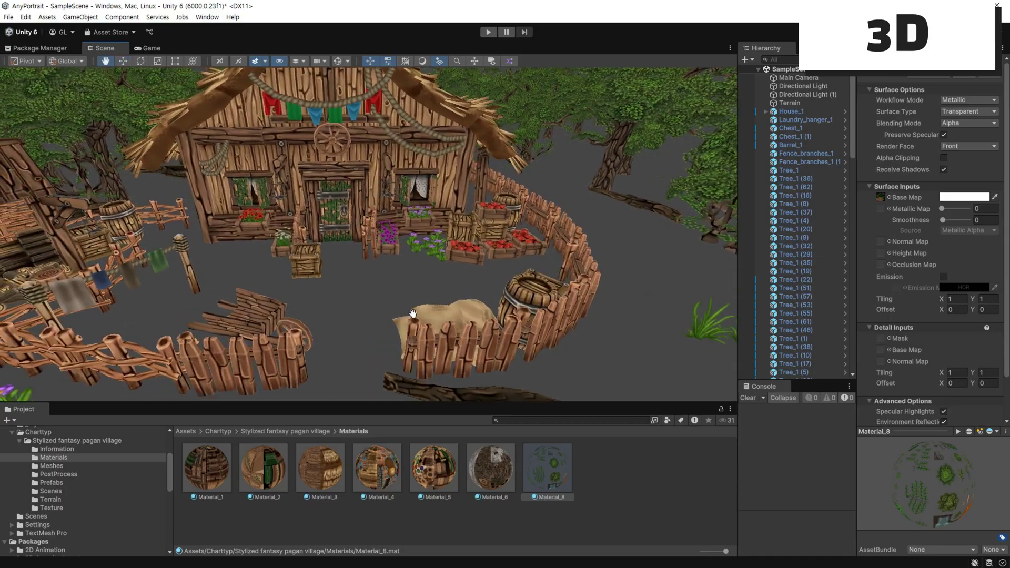
Inspect the Stylized fantasy pagan village scene up close, selecting individual props such as the firewood stack beside the woven fence.
scroll(384, 317, "up", 10)
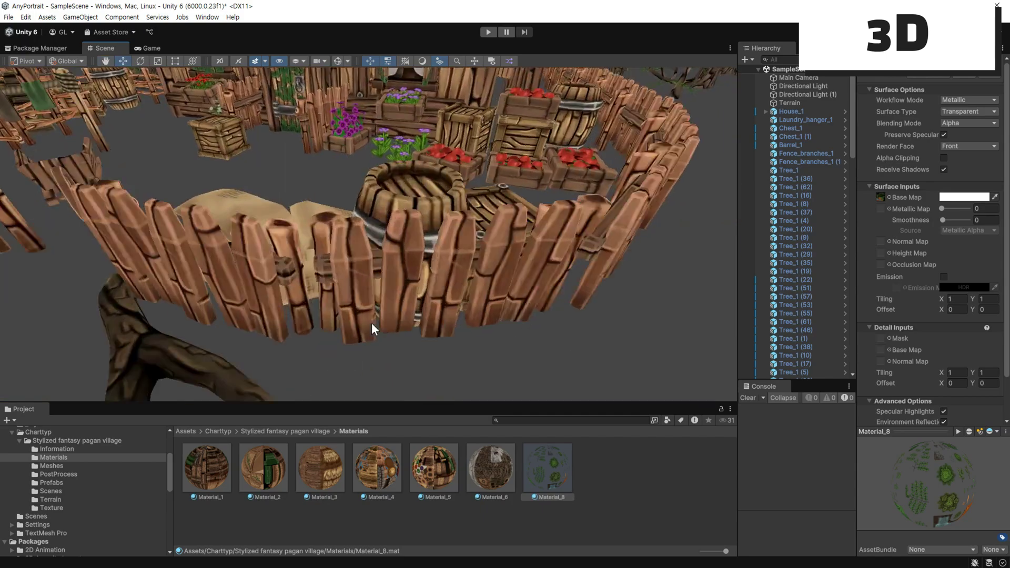
right_click_drag(372, 323, 428, 257)
left_click(355, 226)
left_click(507, 323)
left_click(427, 257)
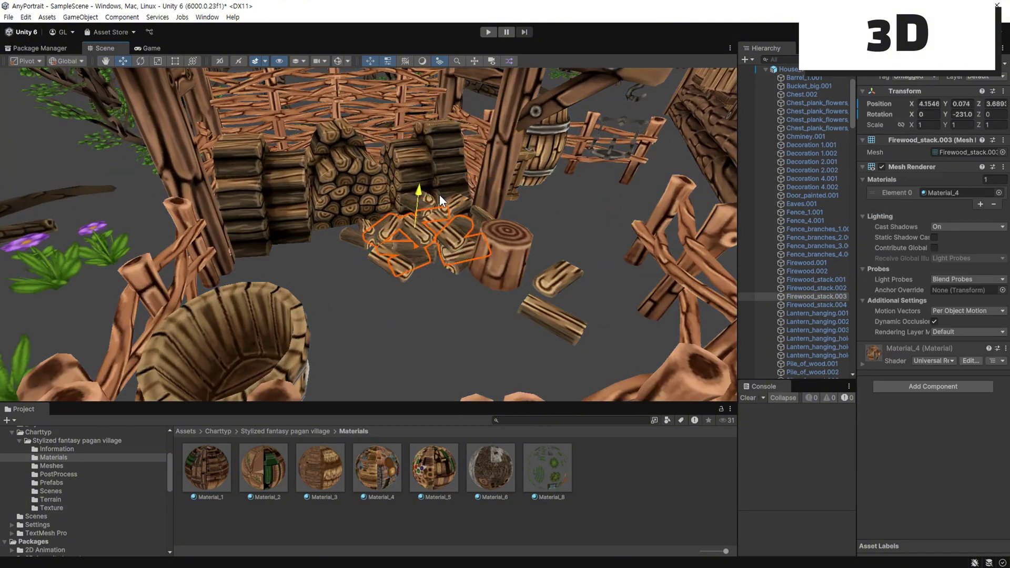
left_click_drag(440, 194, 334, 180)
right_click_drag(334, 180, 498, 198)
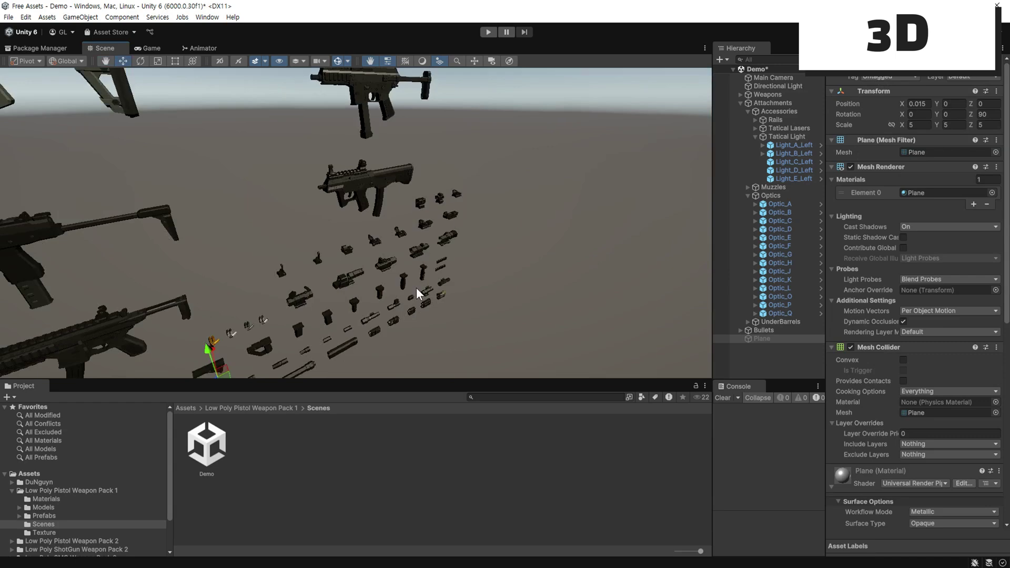
Examine the weapons and attachments of the Low Poly pistol, shotgun and SMG packs and the bullet models in Demo_Bullets.
right_click_drag(416, 288, 505, 284)
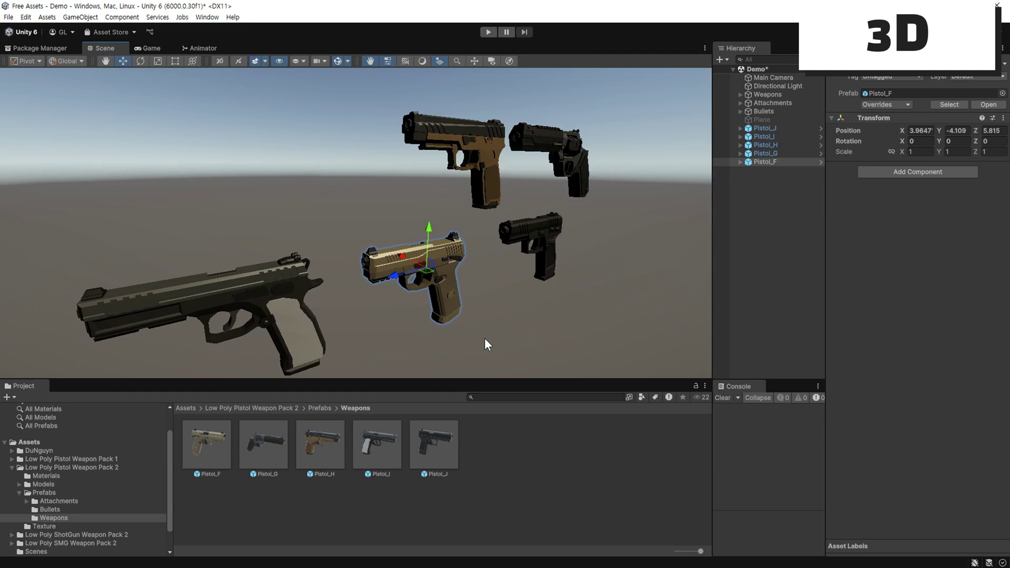
right_click_drag(485, 343, 371, 303)
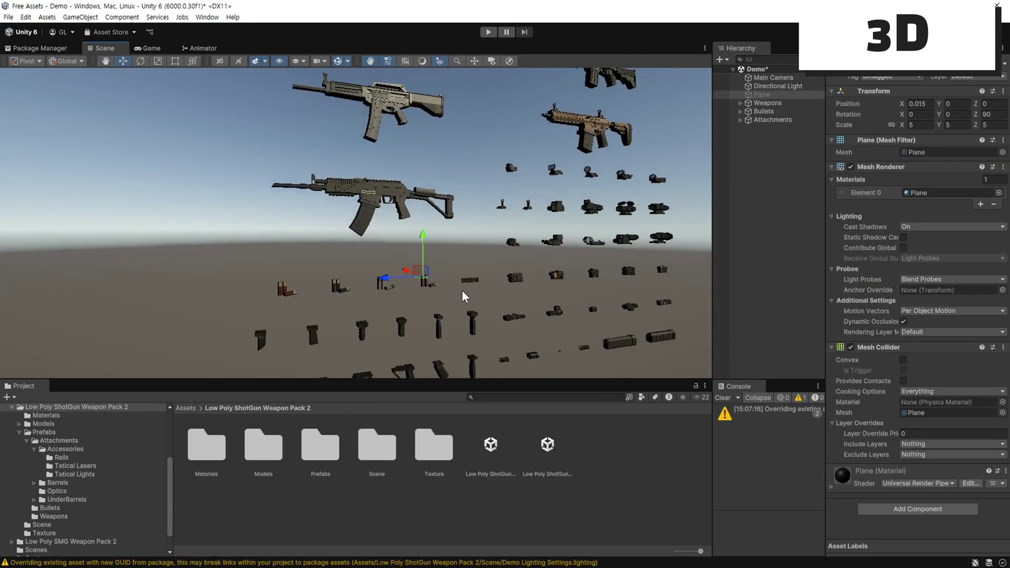
middle_click_drag(462, 290, 437, 361)
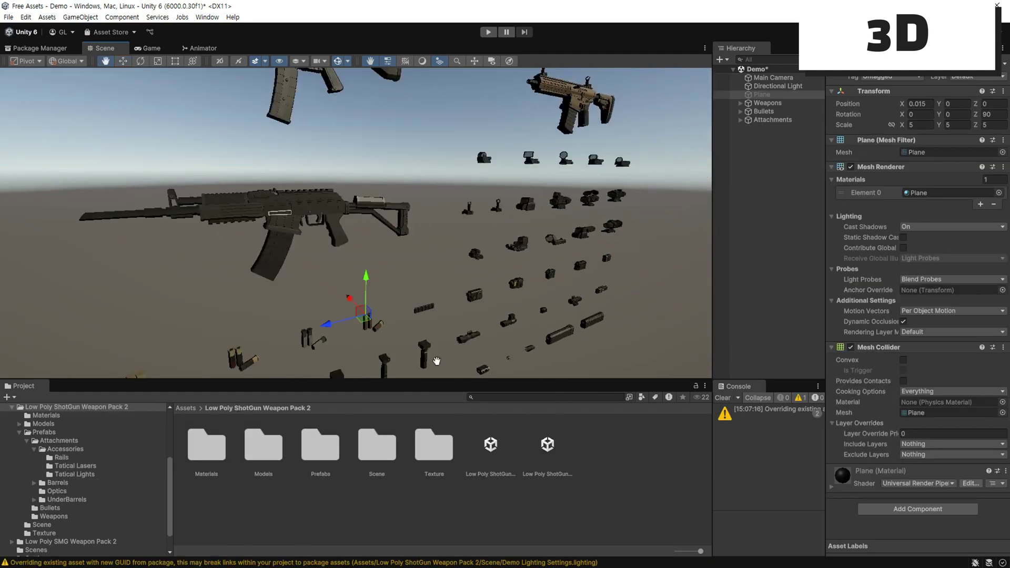
right_click_drag(437, 361, 425, 256)
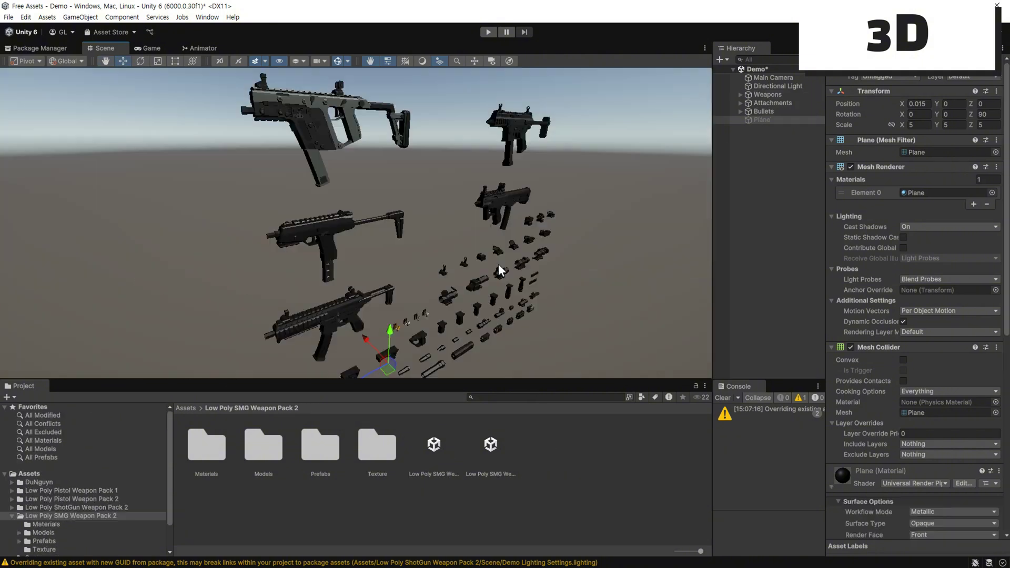
right_click_drag(498, 264, 371, 297)
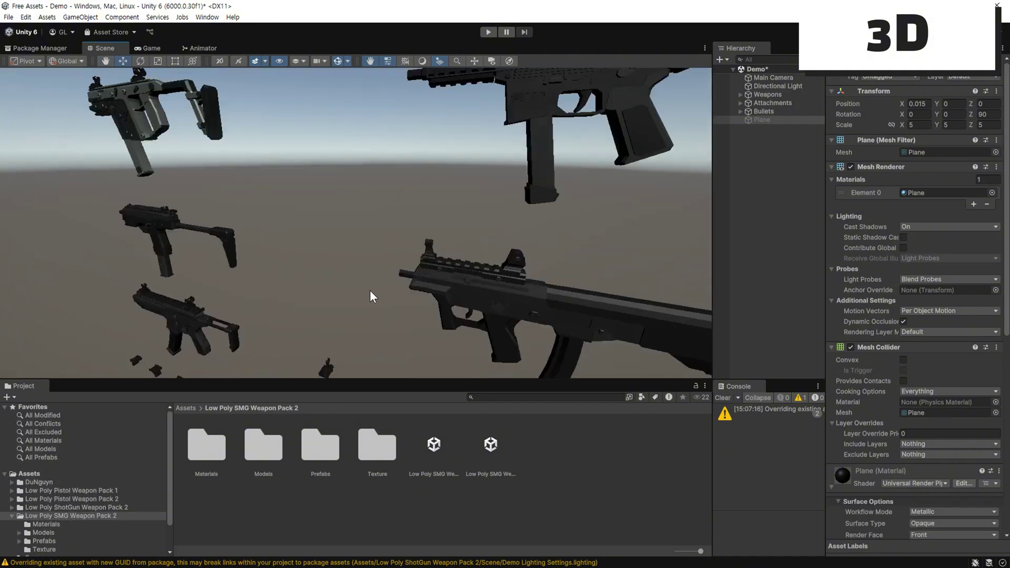
middle_click_drag(370, 296, 330, 248)
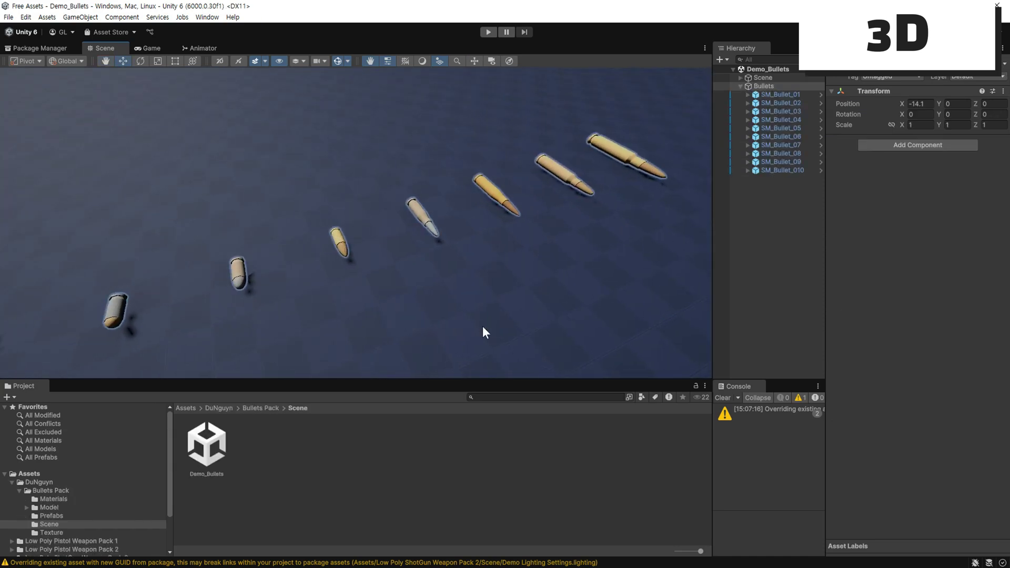
mouse_move(482, 332)
middle_mouse_down()
mouse_move(342, 308)
mouse_move(412, 333)
mouse_move(477, 317)
middle_mouse_up()
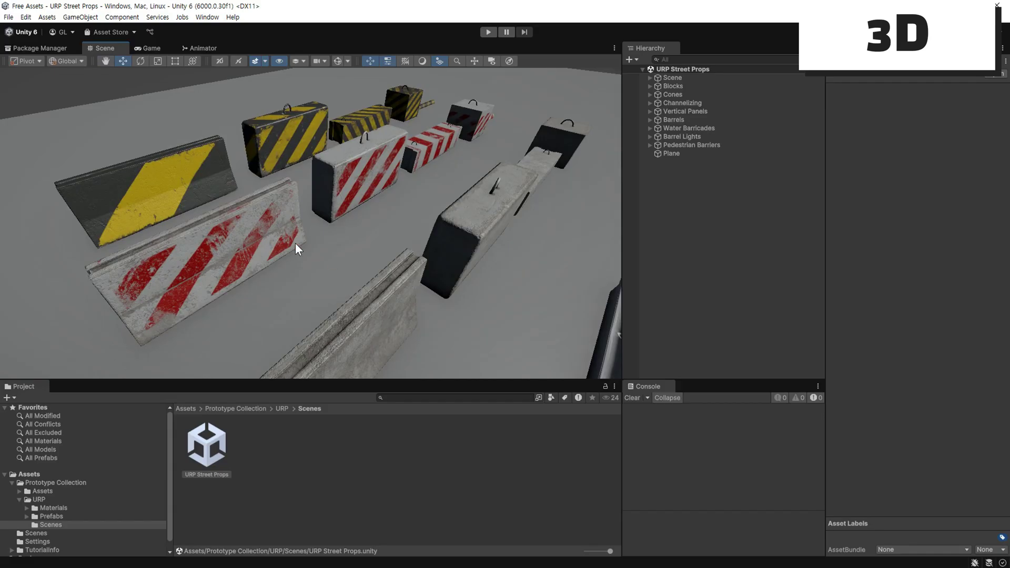
Inspect the URP Street Props barriers, selecting Pedestrian_Barrier_2_Used_lods to check its LOD levels at different viewing distances.
scroll(342, 243, "up", 6)
right_click_drag(320, 239, 434, 262)
key("w")
left_click(434, 262)
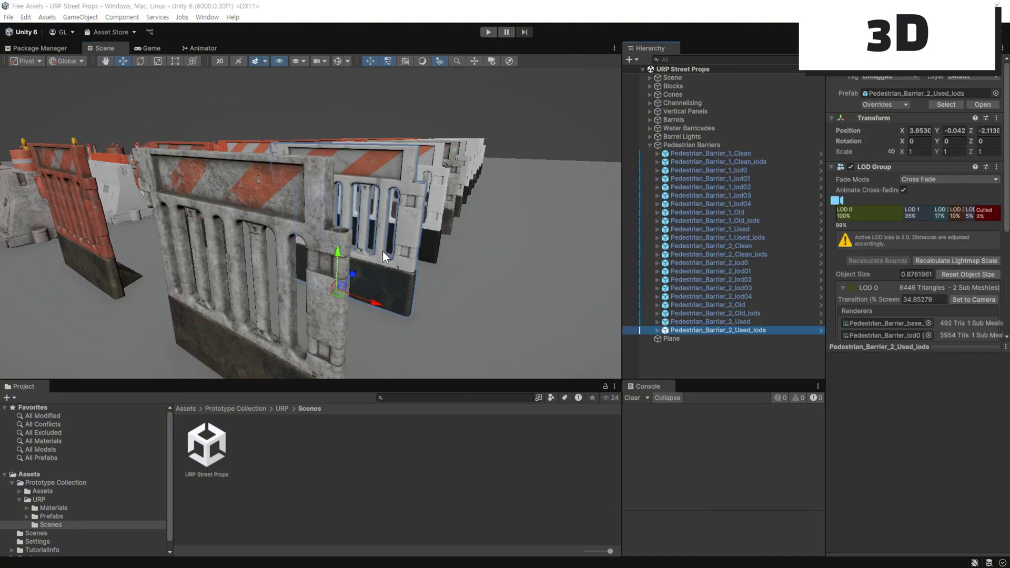
scroll(383, 251, "down", 10)
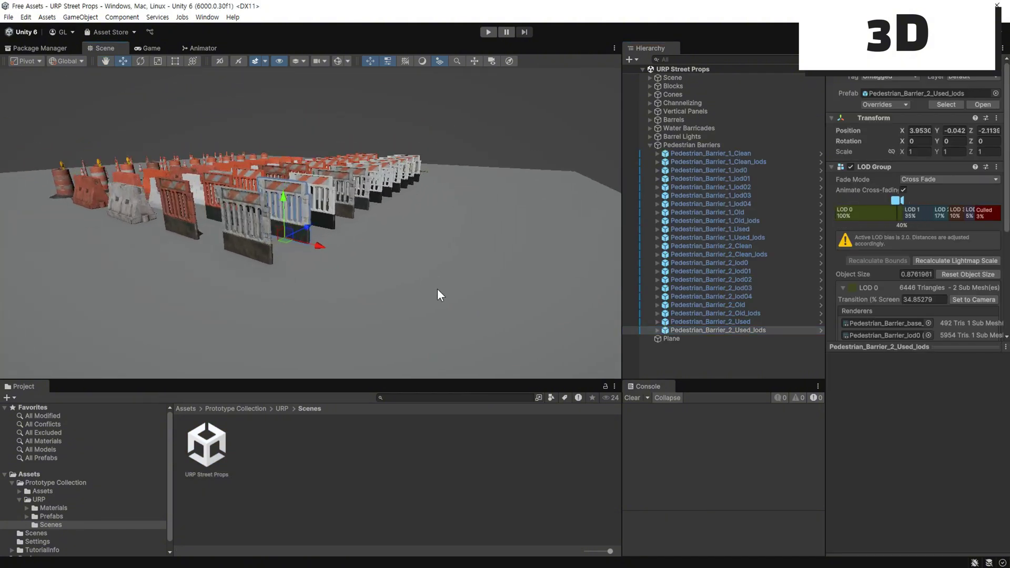
scroll(445, 297, "up", 5)
left_click(658, 330)
left_click(716, 365)
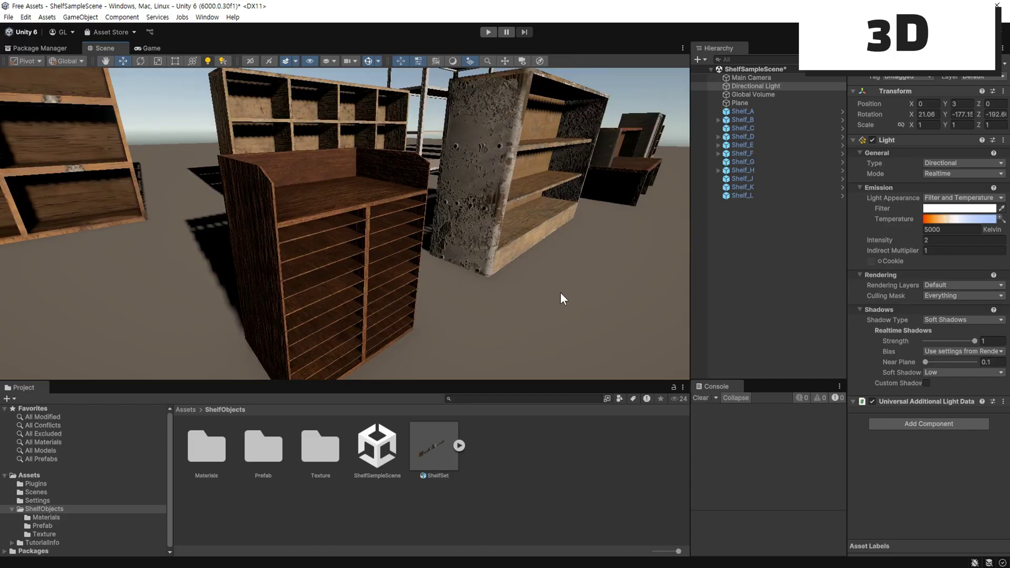
Slide the upper drawer of the Shelf_F cabinet outward in ShelfSampleScene.
middle_click_drag(562, 295, 365, 215)
left_click(365, 216)
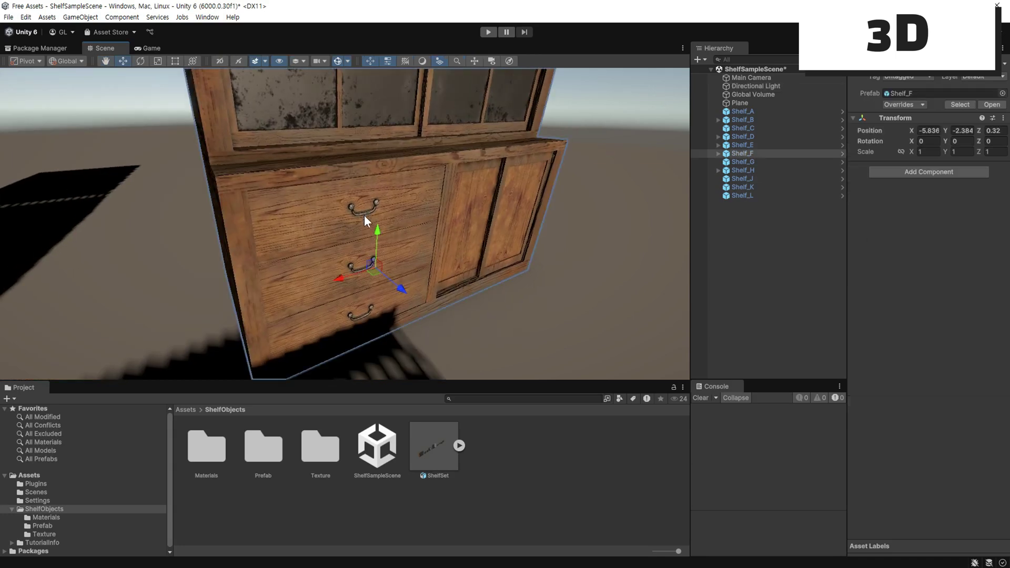
left_click(365, 213)
left_click_drag(375, 213, 420, 264)
Pull open a right-hand drawer and L_Drawer of the Shelf_E desk, moving L_Drawer to about Z 0.54.
middle_click_drag(420, 264, 458, 209)
left_click(458, 210)
left_click_drag(457, 210, 549, 301)
left_click(372, 243)
left_click_drag(371, 242, 601, 275)
scroll(601, 276, "up", 3)
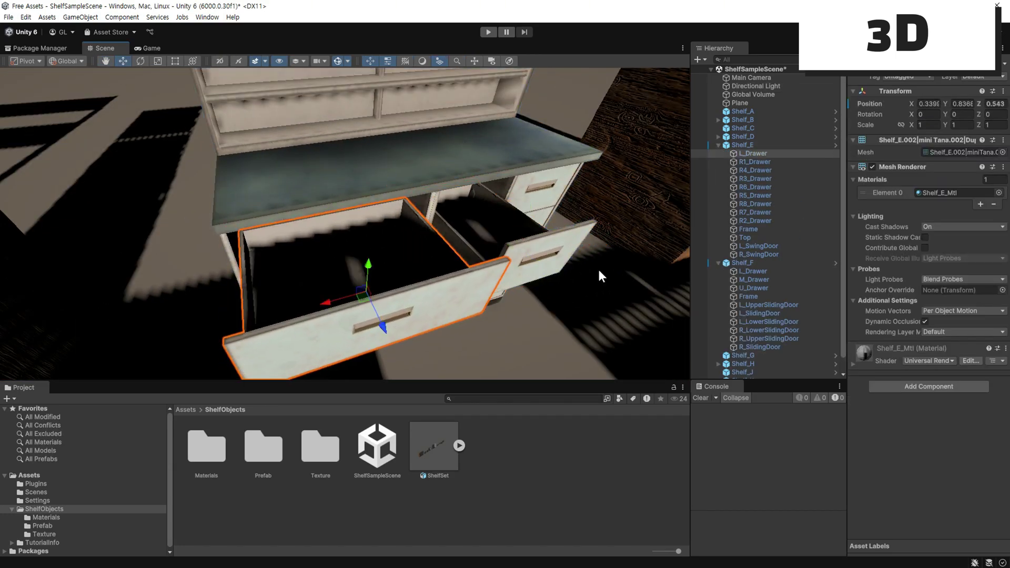
Rotate the Directional Light about its X axis to change the lighting in ShelfSampleScene.
left_click(748, 86)
left_click_drag(911, 114, 40, 140)
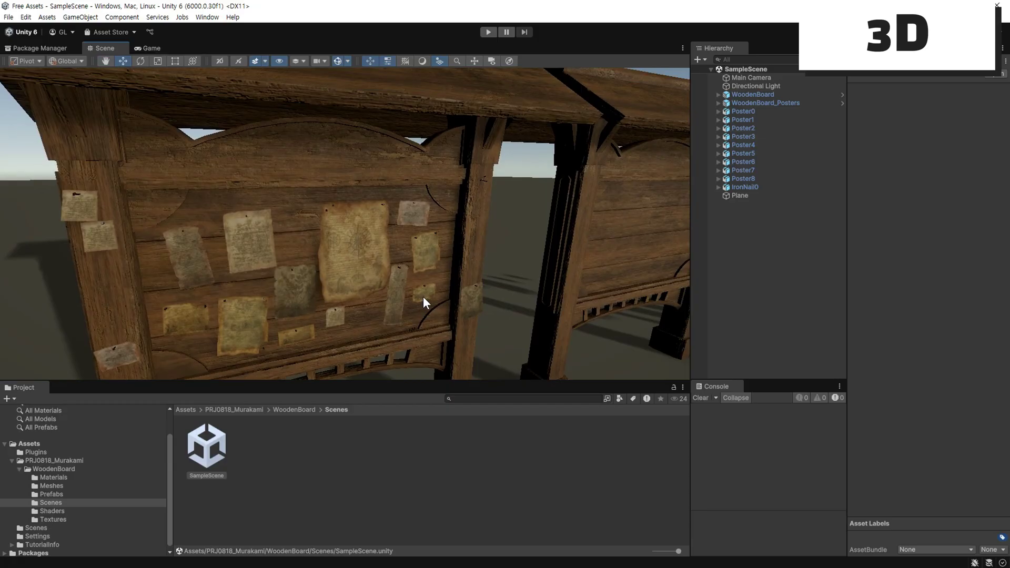
Examine the parchment posters and wooden boards in the WoodenBoard SampleScene, selecting Poster2, WoodenBoard_Posters and its Board_Decor parts.
scroll(424, 296, "up", 3)
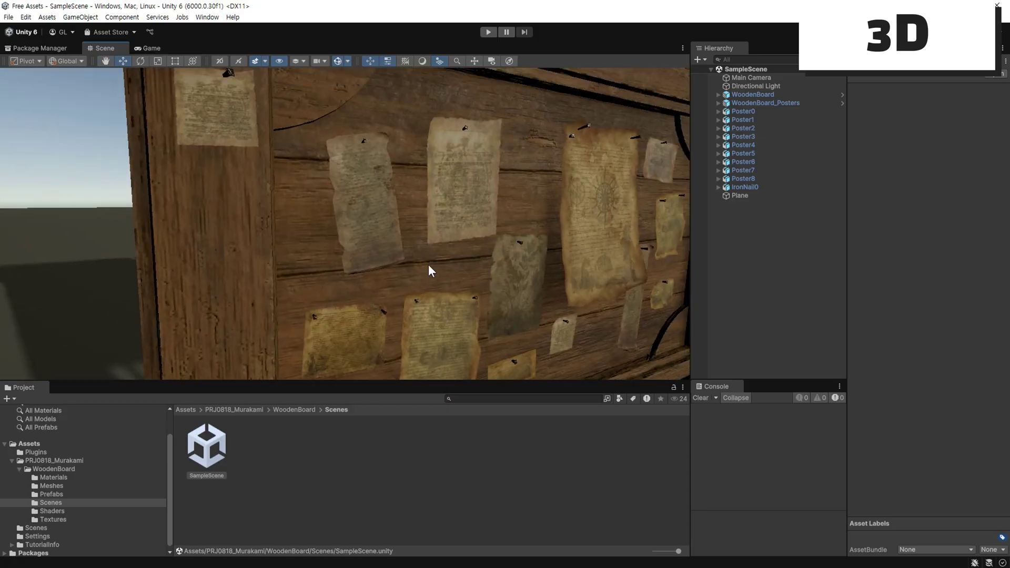
left_click(405, 182)
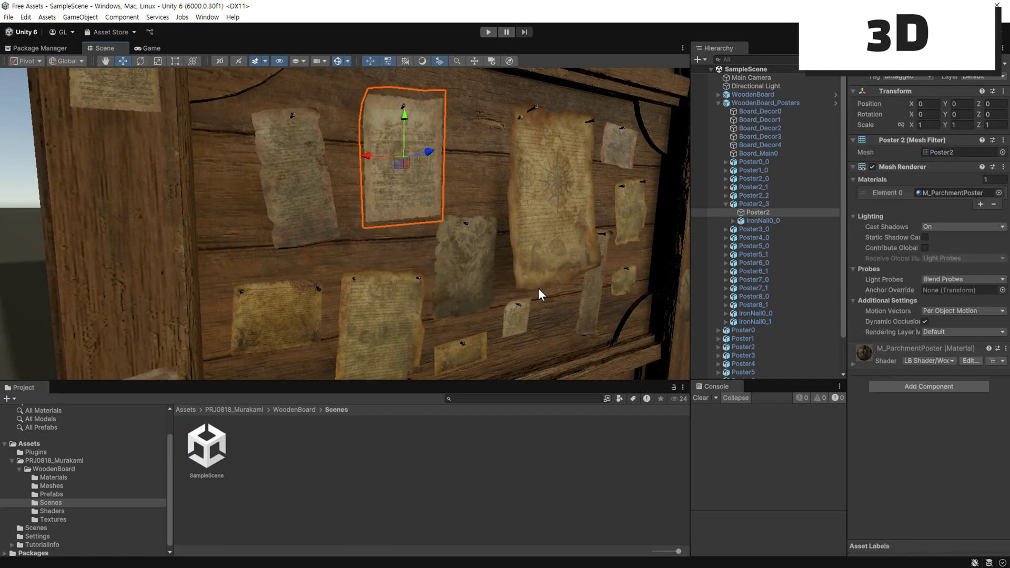
scroll(537, 291, "down", 5)
left_click_drag(399, 322, 422, 251, "alt")
scroll(347, 235, "up", 4)
left_click_drag(348, 235, 350, 145, "alt")
left_click(349, 145)
scroll(428, 283, "up", 5)
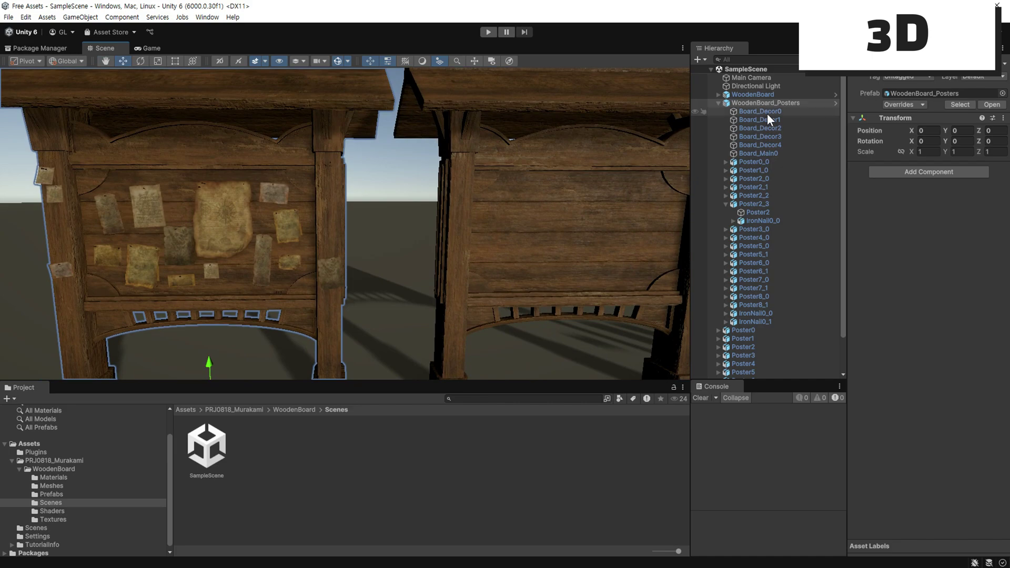
double_click(768, 112)
left_click(772, 128)
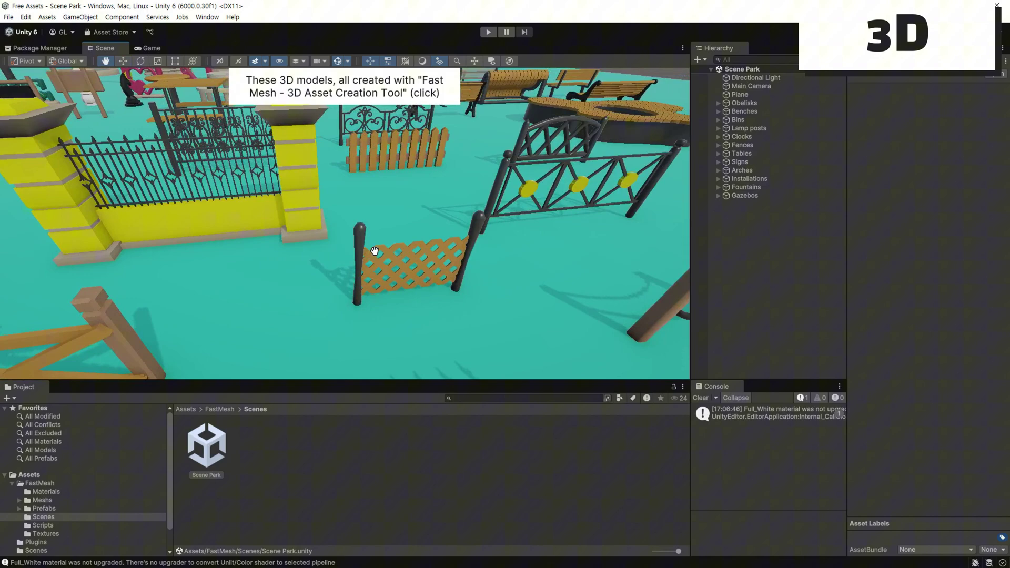
Look over the fences, tables, benches and other park models in the FastMesh Scene Park.
scroll(398, 236, "up", 10)
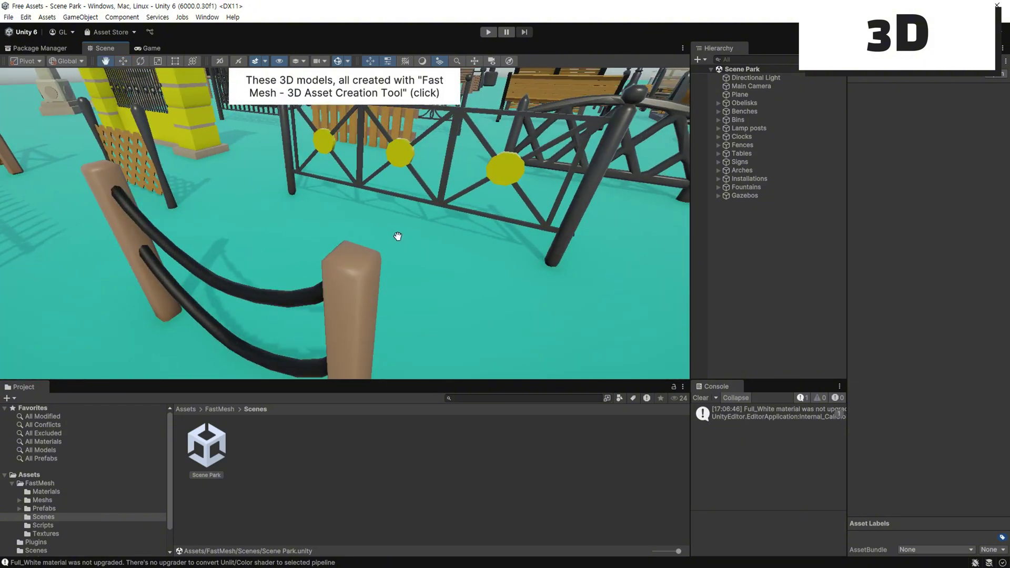
scroll(398, 236, "down", 10)
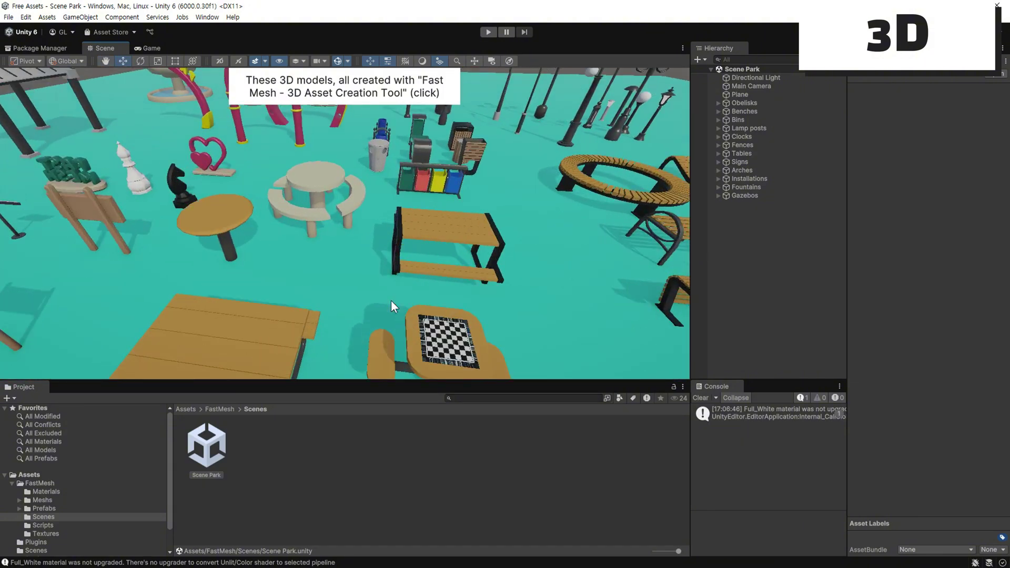
middle_click_drag(392, 306, 366, 256)
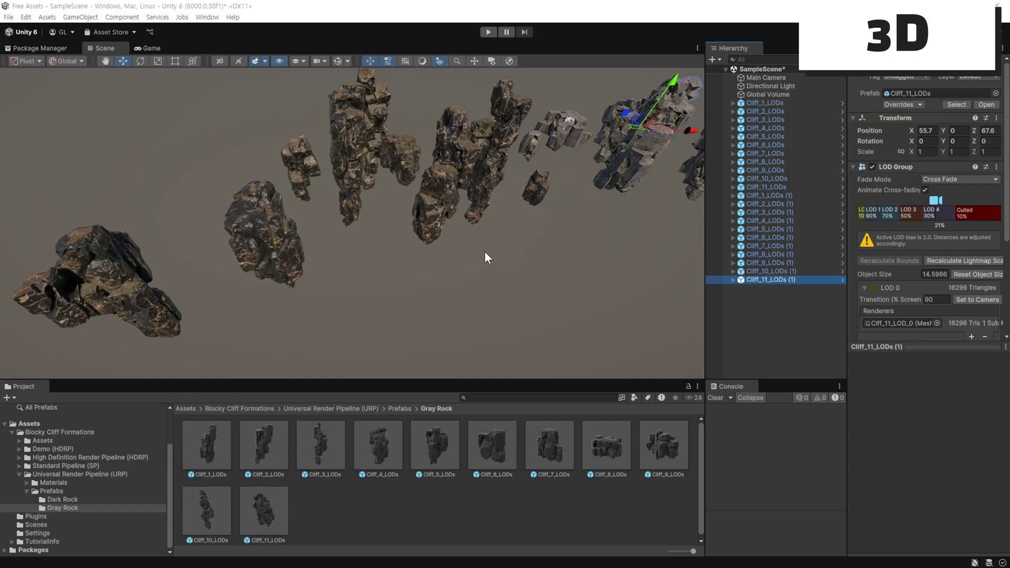
Inspect the Blocky Cliff Formations rocks up close and from afar, and preview the LOD levels of Cliff_11_LODs (1).
scroll(485, 257, "up", 10)
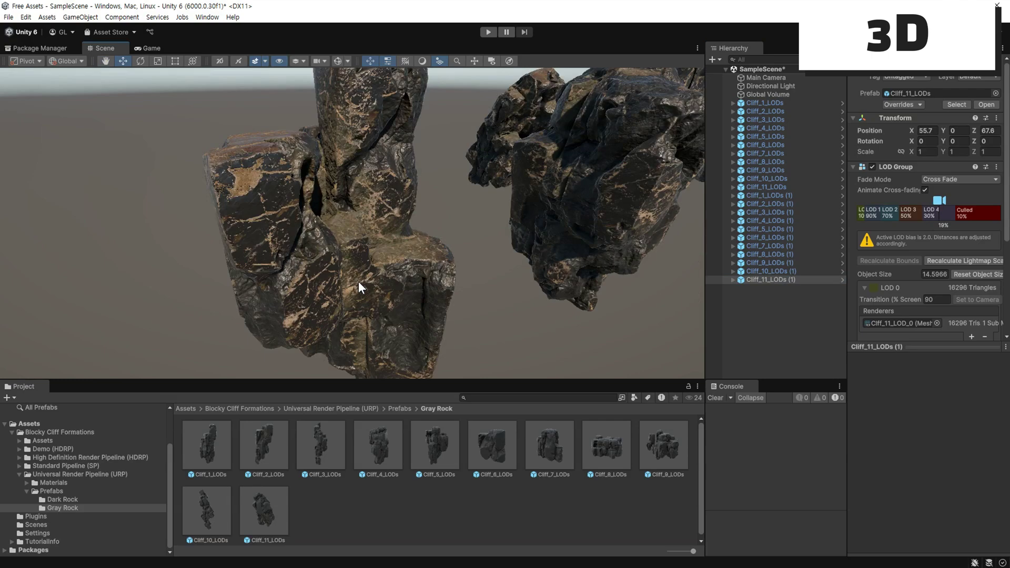
right_click_drag(358, 281, 235, 294)
scroll(235, 295, "down", 10)
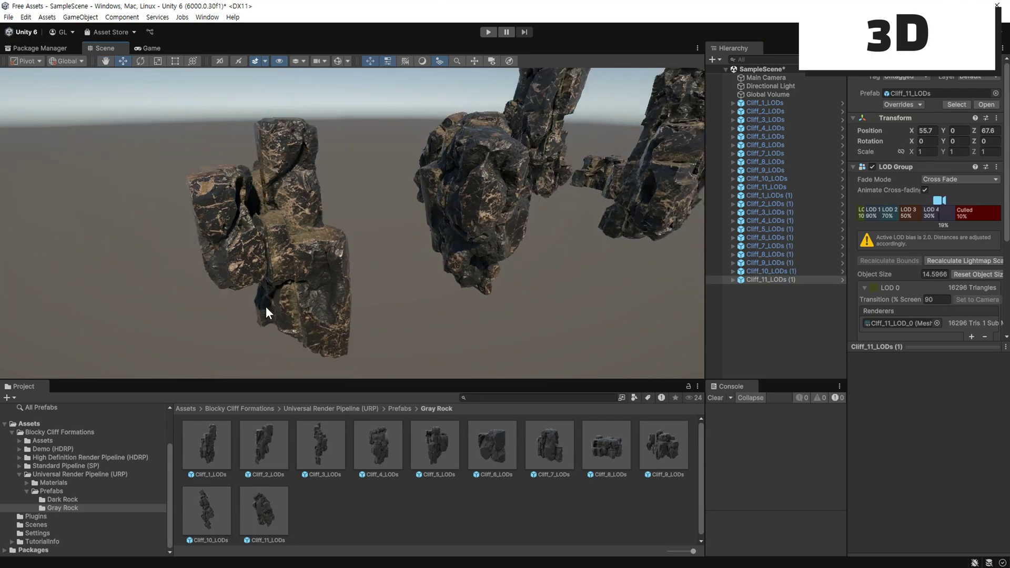
scroll(385, 298, "up", 5)
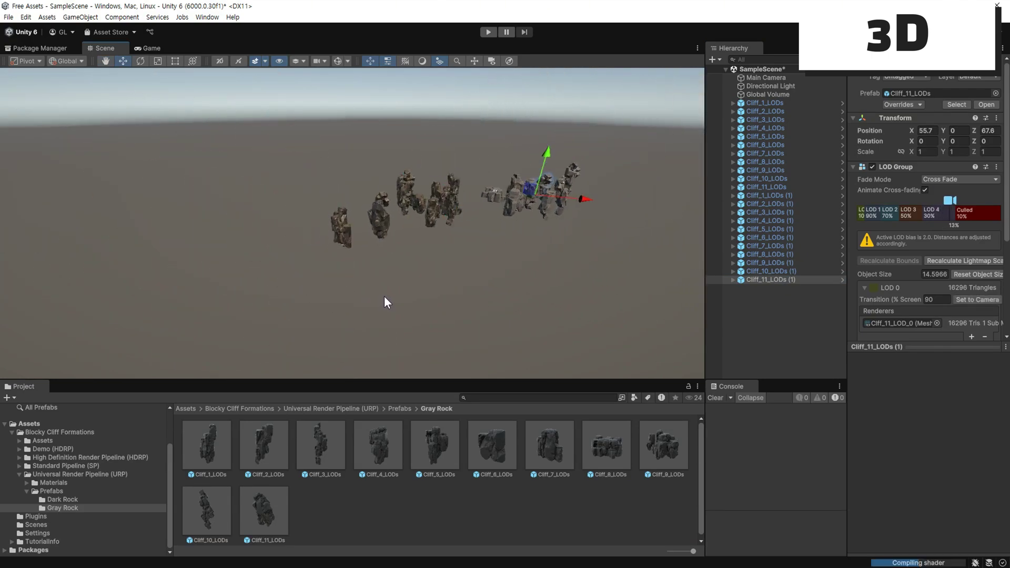
mouse_move(948, 200)
left_mouse_down()
mouse_move(871, 210)
mouse_move(907, 206)
left_mouse_up()
mouse_move(171, 313)
right_mouse_down()
mouse_move(386, 264)
mouse_move(424, 282)
mouse_move(451, 332)
mouse_move(405, 264)
mouse_move(402, 282)
mouse_move(368, 293)
mouse_move(390, 275)
mouse_move(451, 298)
right_mouse_up()
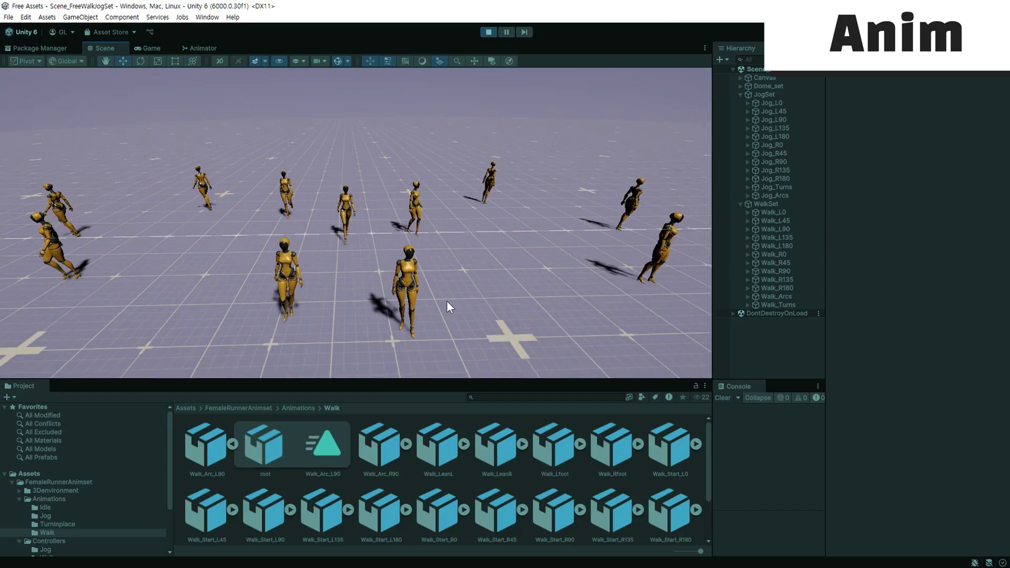
Watch the walking and jogging characters of the FemaleRunnerAnimset from different viewpoints in the running Scene_FreeWalkJogSet.
middle_click_drag(446, 301, 489, 303)
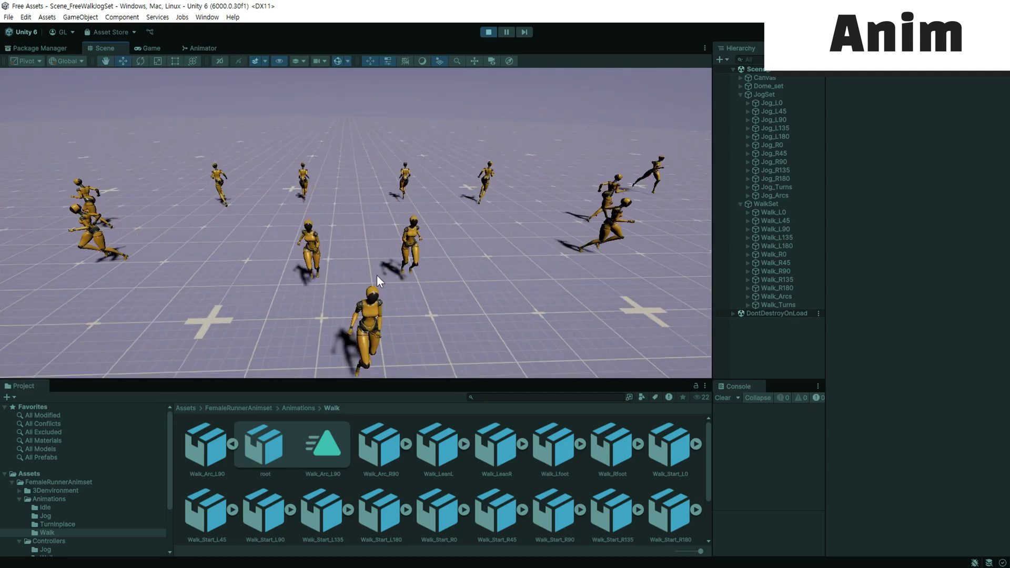
middle_click_drag(374, 276, 435, 265)
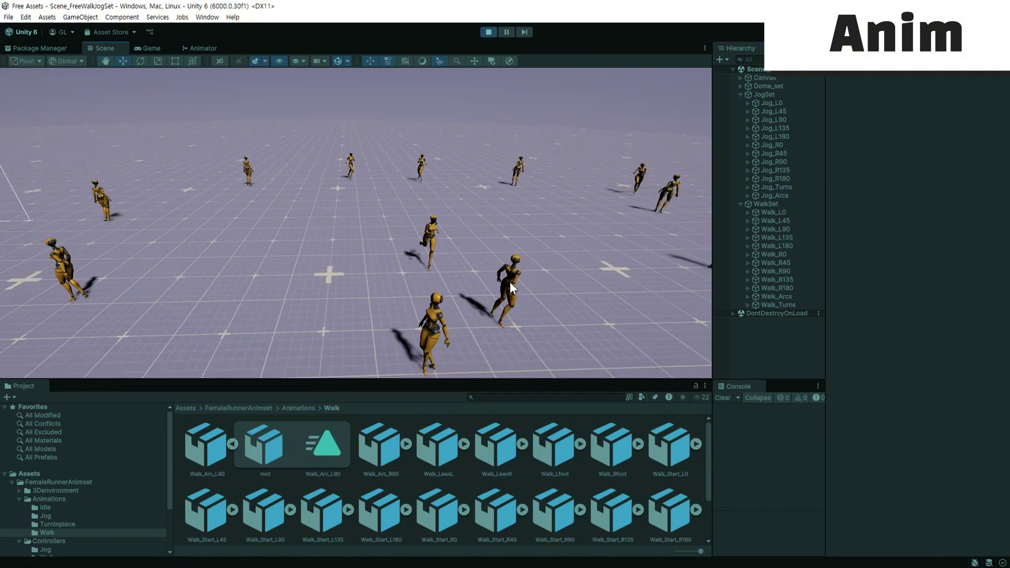
middle_click_drag(574, 278, 551, 284)
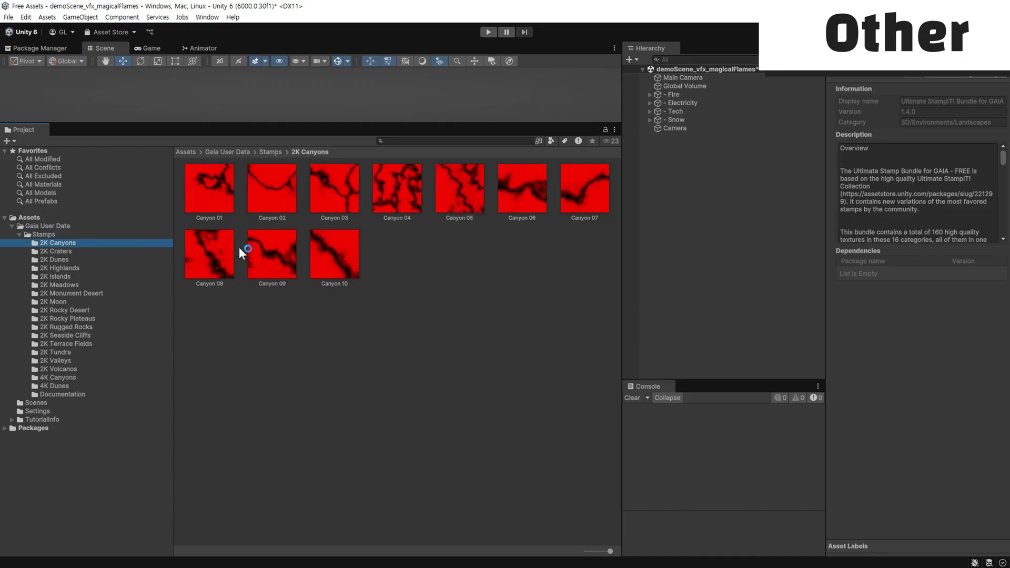
Browse the 2K Craters, 2K Dunes and 2K Highlands stamp folders and preview the Highlands 01 texture.
left_click(79, 253)
left_click(79, 268)
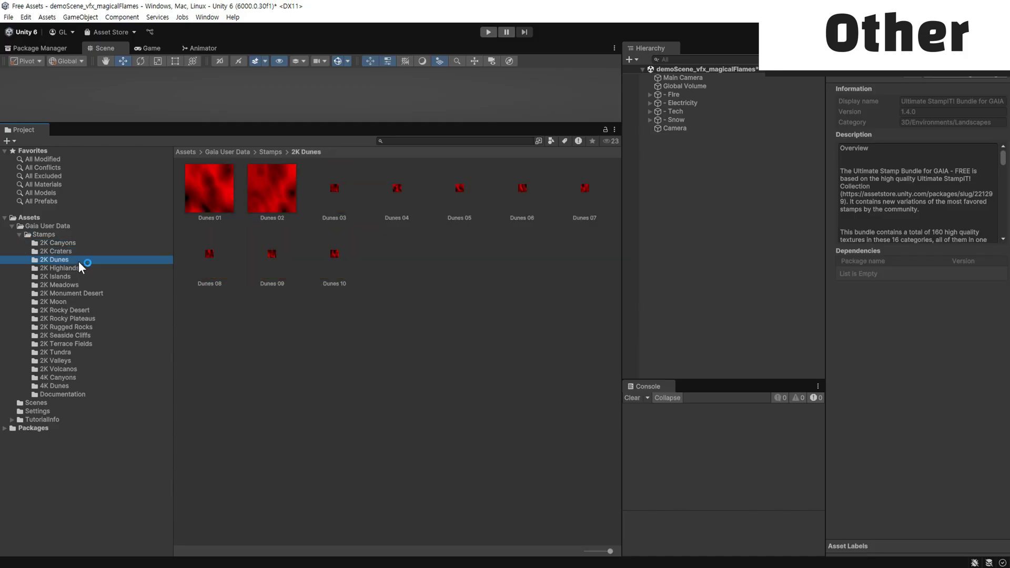
left_click(222, 194)
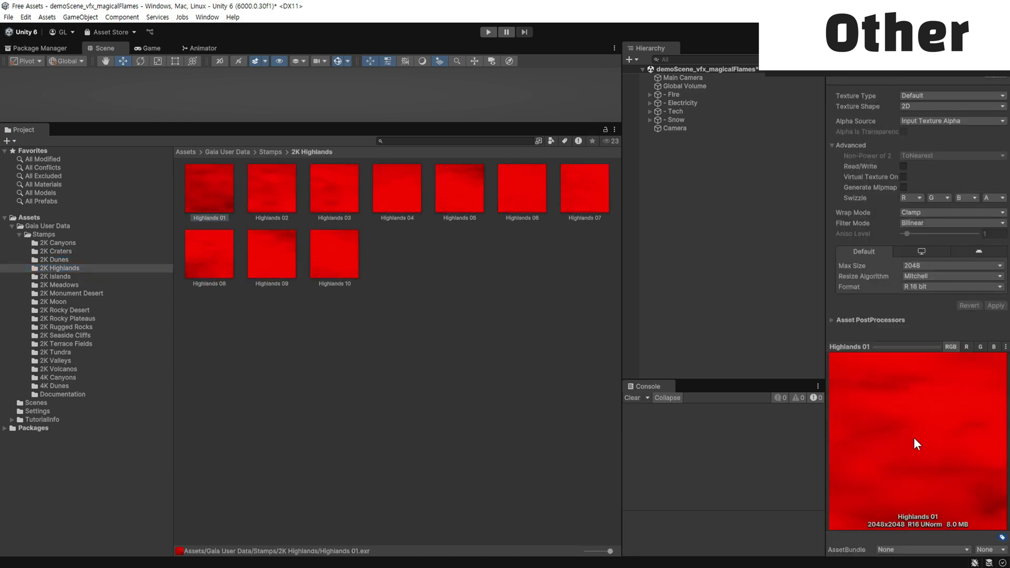
Browse the Gaia stamp folders from 2K Islands through 2K Terrace Fields one after another.
left_click(79, 277)
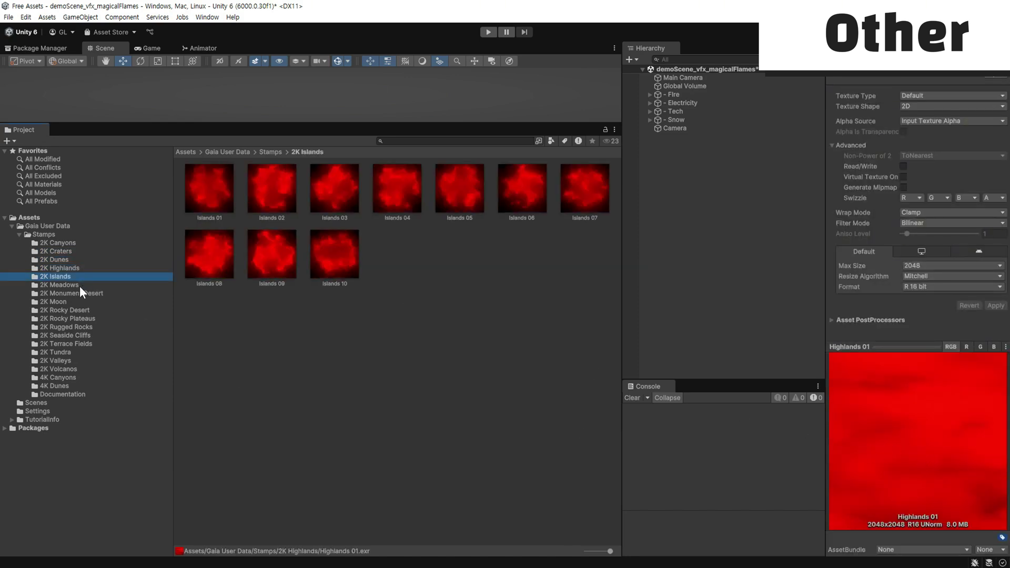
left_click(80, 286)
left_click(79, 294)
left_click(78, 302)
left_click(78, 311)
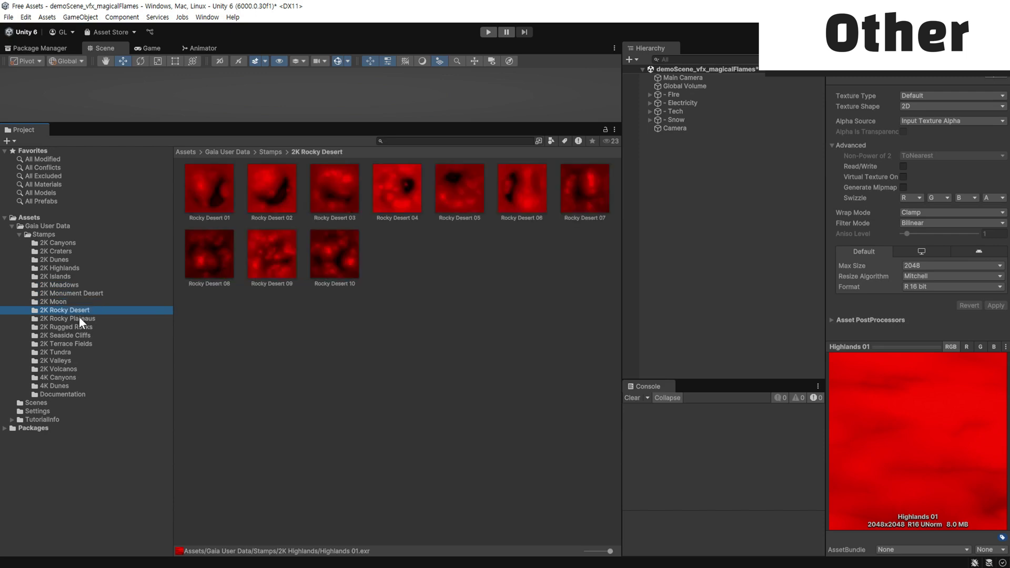
left_click(80, 319)
left_click(81, 327)
left_click(81, 335)
left_click(81, 343)
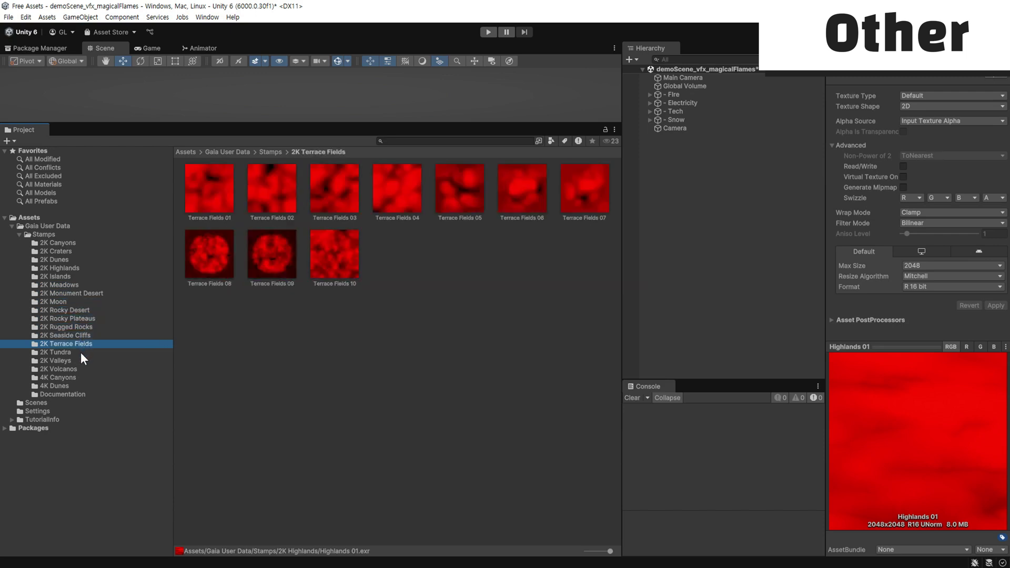
Browse the 2K Tundra, 2K Valleys, 2K Volcanos, 4K Canyons, 4K Dunes and Documentation folders, returning to 4K Canyons.
left_click(81, 352)
left_click(81, 361)
left_click(81, 370)
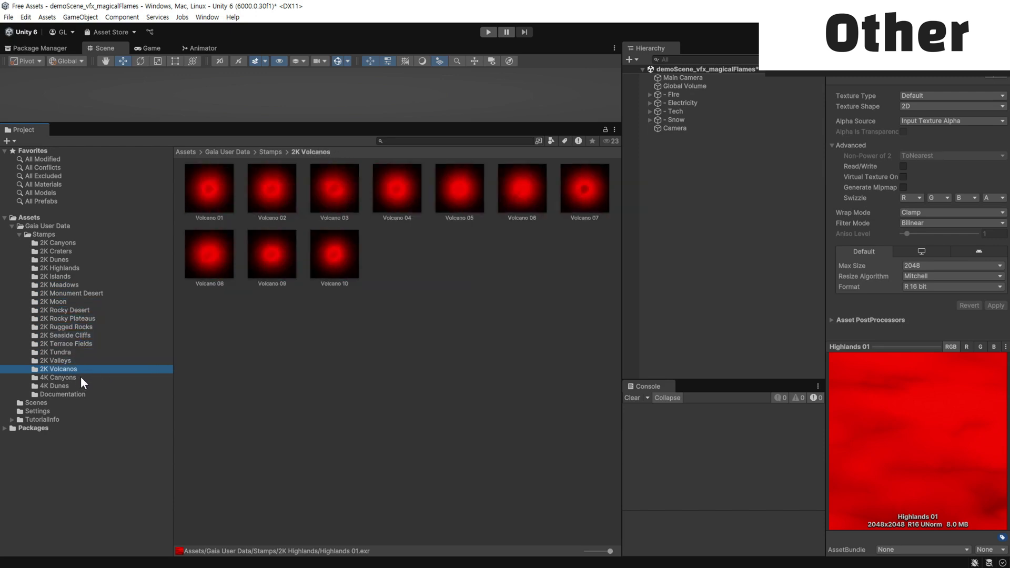
left_click(81, 377)
left_click(81, 386)
left_click(83, 394)
left_click(91, 378)
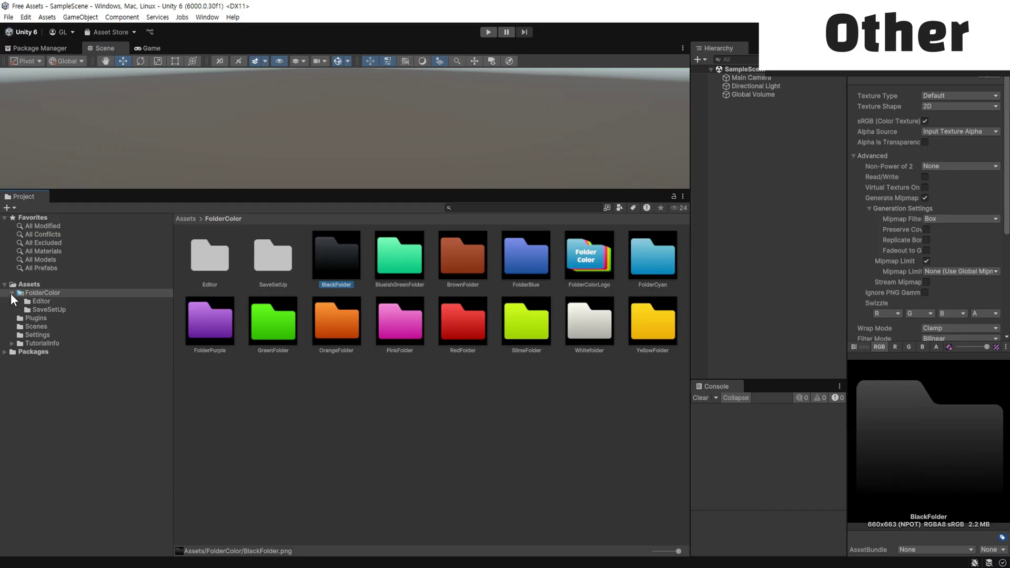
Give the Scenes folder the black folder icon using the Custom Folder command.
left_click(35, 301)
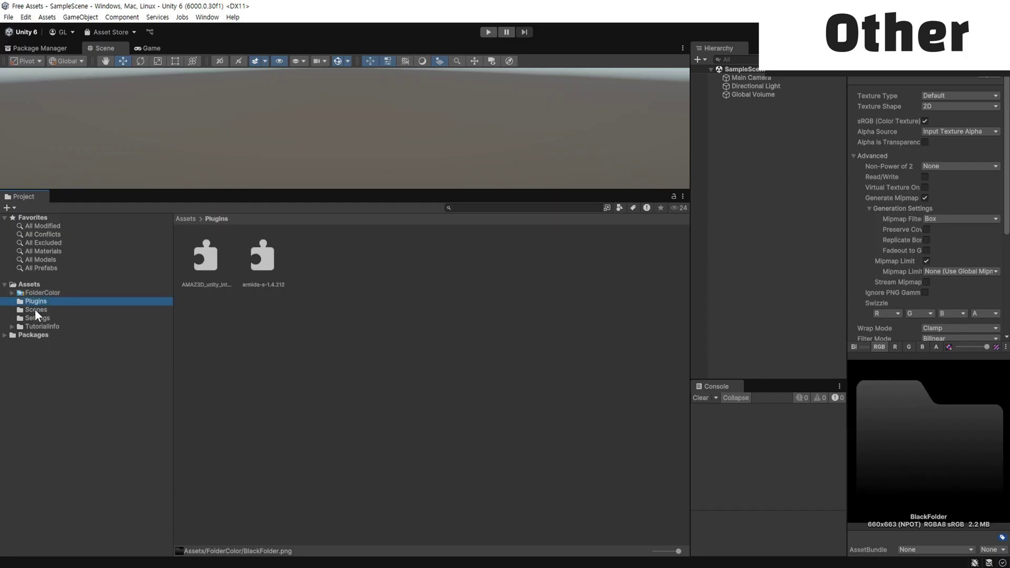
left_click(35, 311)
right_click(35, 311)
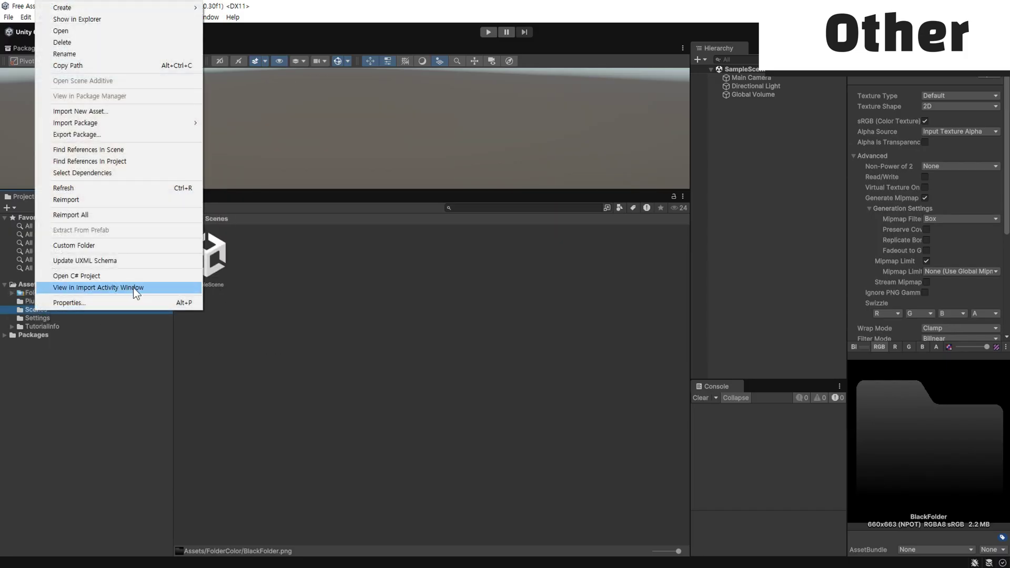
left_click(157, 248)
left_click_drag(240, 237, 349, 132)
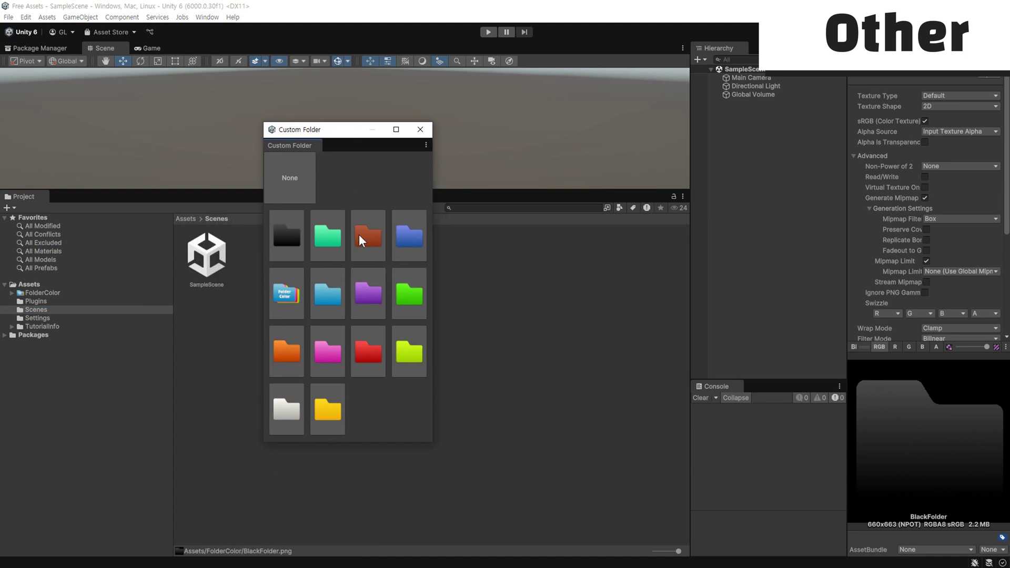
left_click(288, 243)
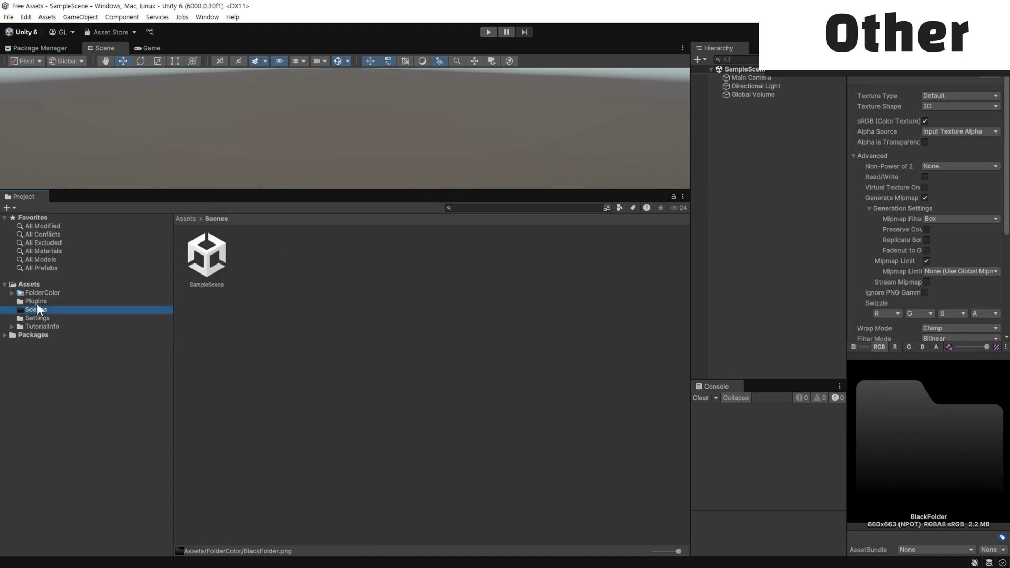
Open the Custom Folder icon choices for the Settings folder.
right_click(39, 318)
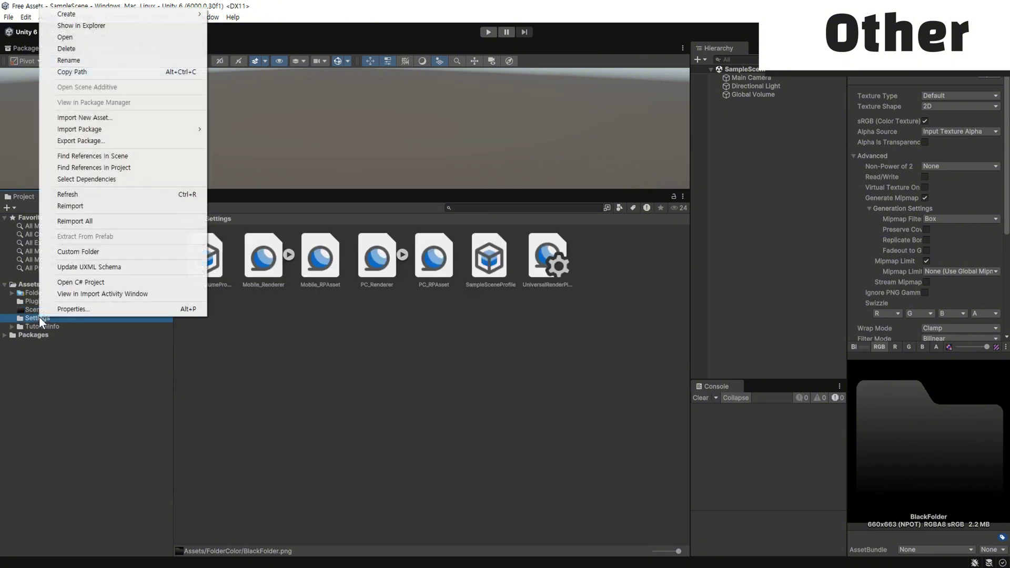
left_click(111, 252)
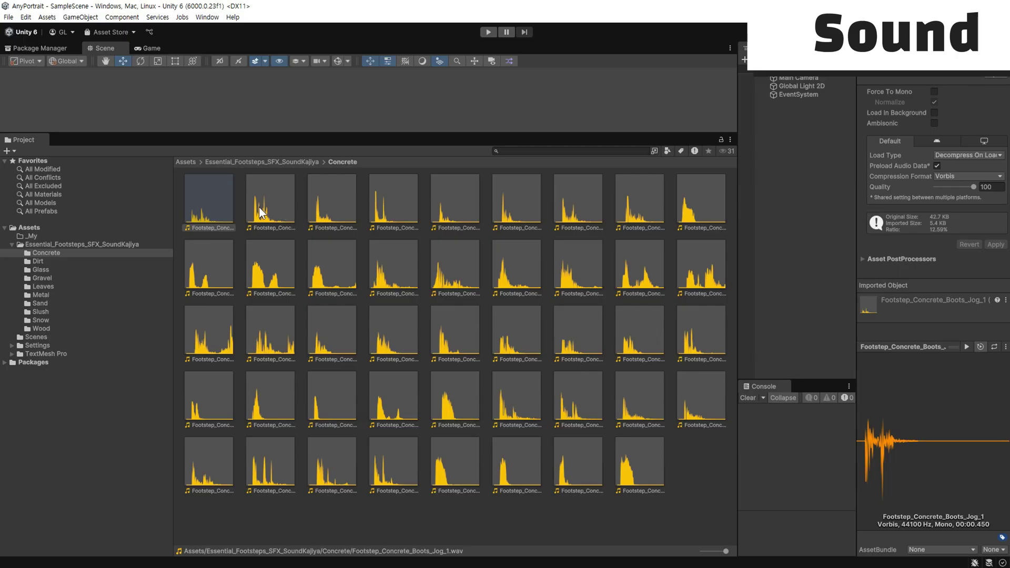
Audition the first seven concrete boots jog footstep clips in the Essential_Footsteps_SFX_SoundKajiya Concrete folder.
left_click(261, 210)
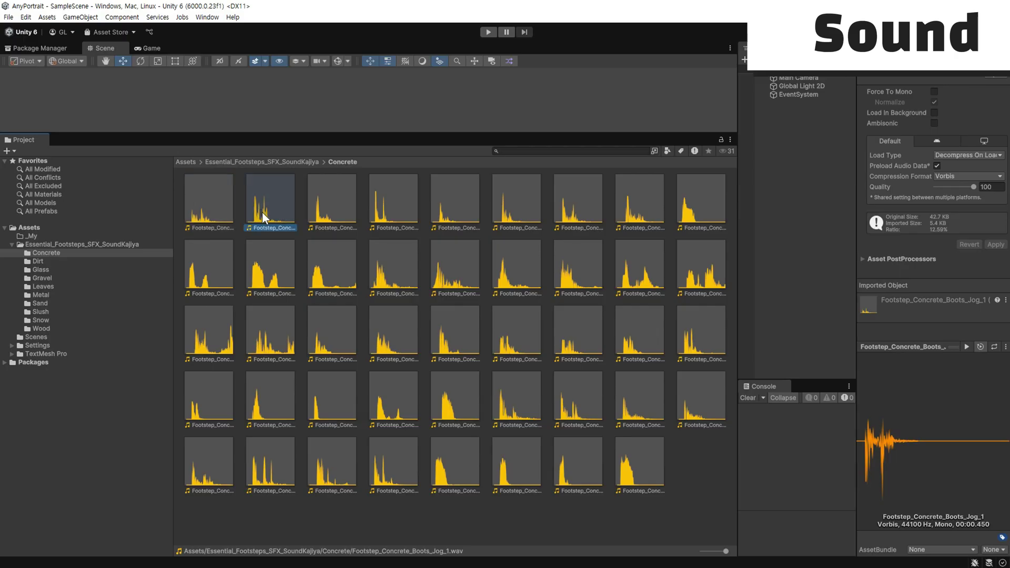
left_click(226, 214)
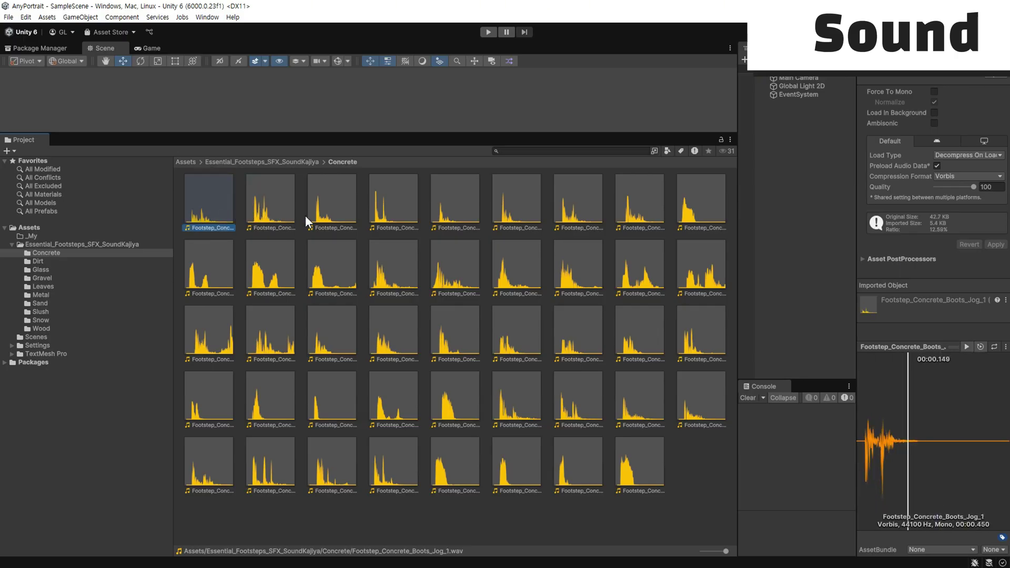
left_click(336, 215)
left_click(394, 212)
left_click(456, 213)
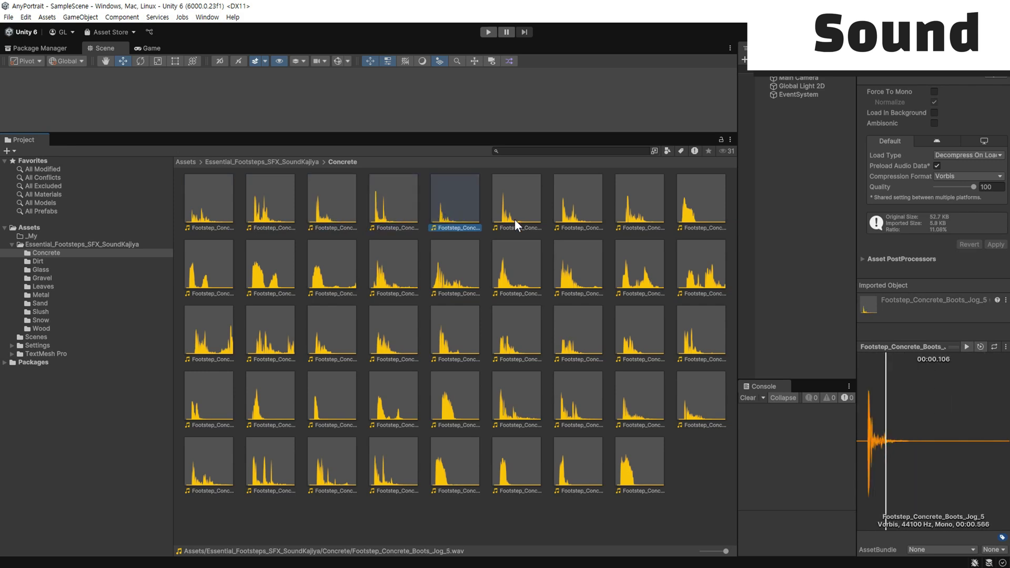
left_click(521, 219)
left_click(584, 218)
Audition the first five boots jog footstep clips in the Dirt folder.
left_click(228, 209)
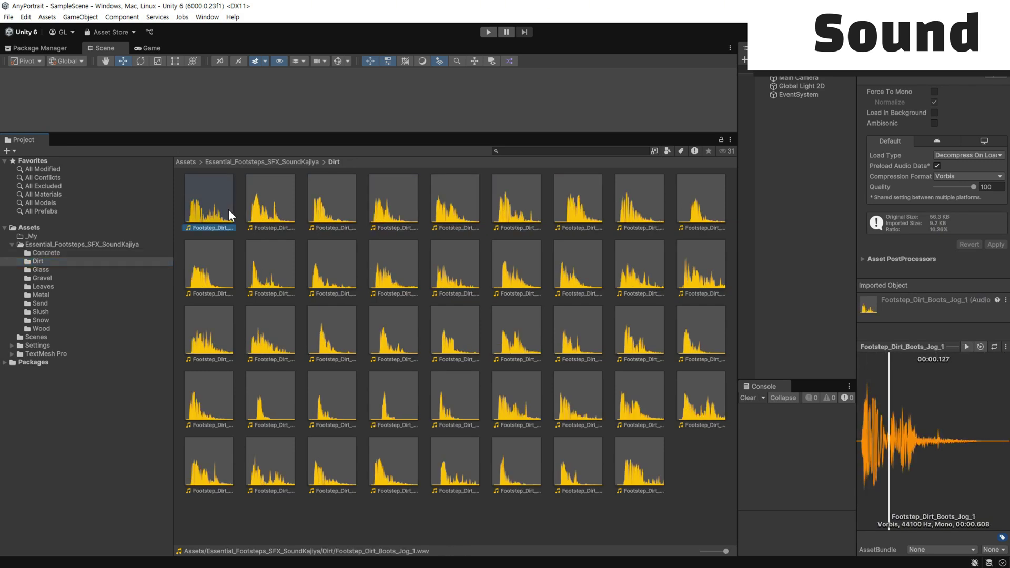
left_click(269, 216)
left_click(335, 220)
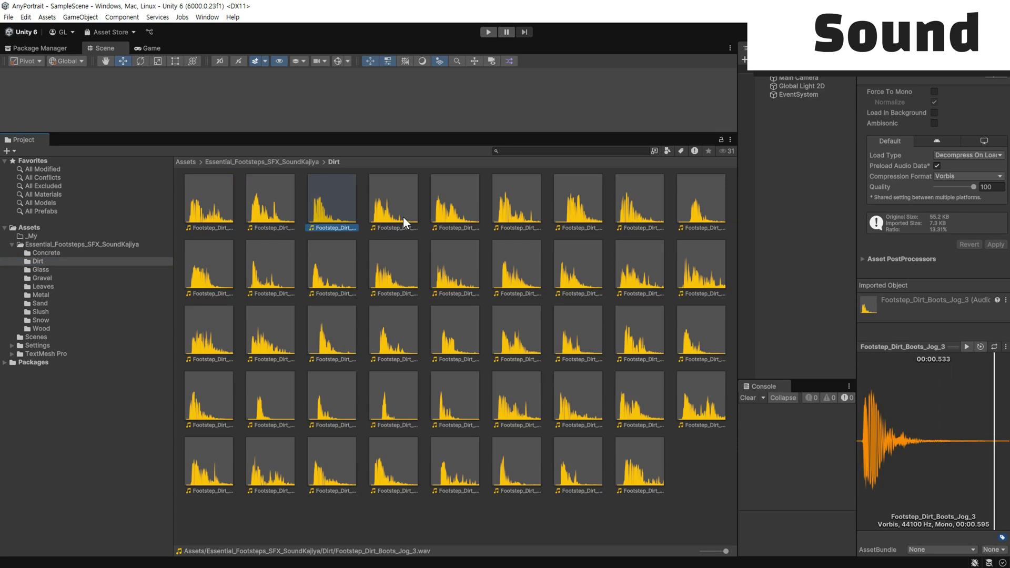
left_click(403, 217)
left_click(445, 220)
Audition the first three jog footstep clips in the Glass folder.
left_click(41, 270)
left_click(267, 211)
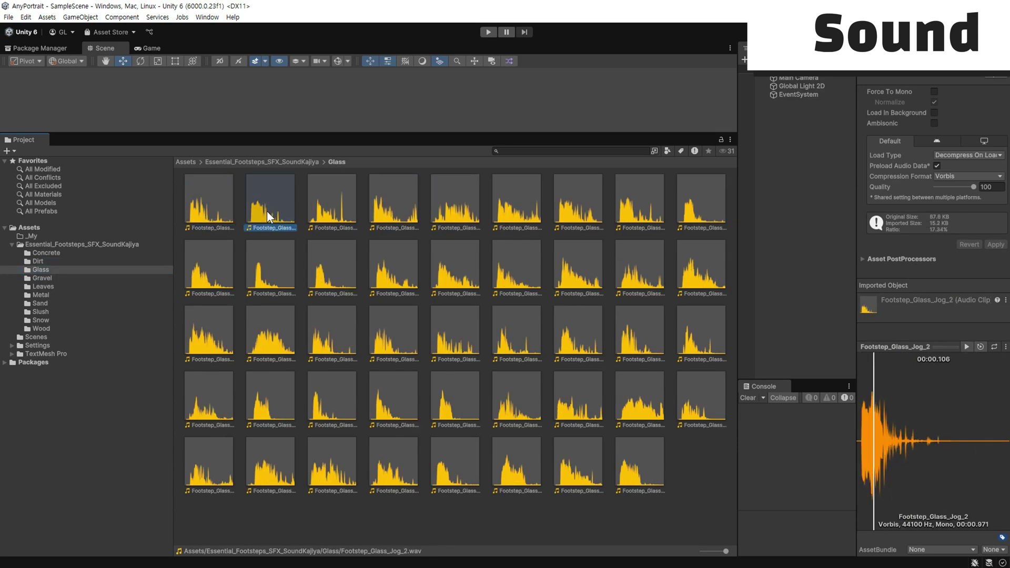
left_click(210, 209)
left_click(332, 218)
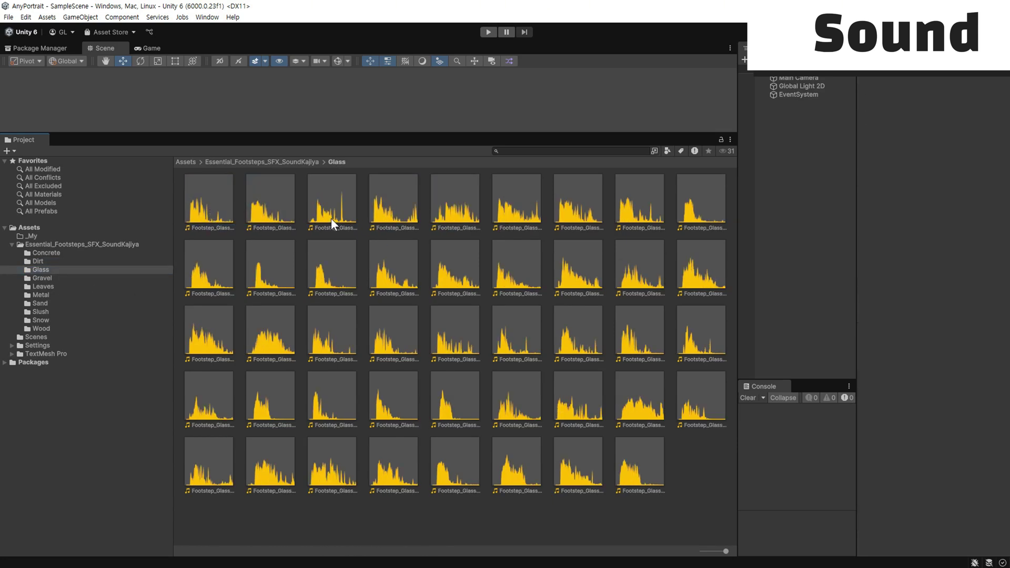
Audition the fourth footstep clip in the Glass folder's first row.
left_click(377, 219)
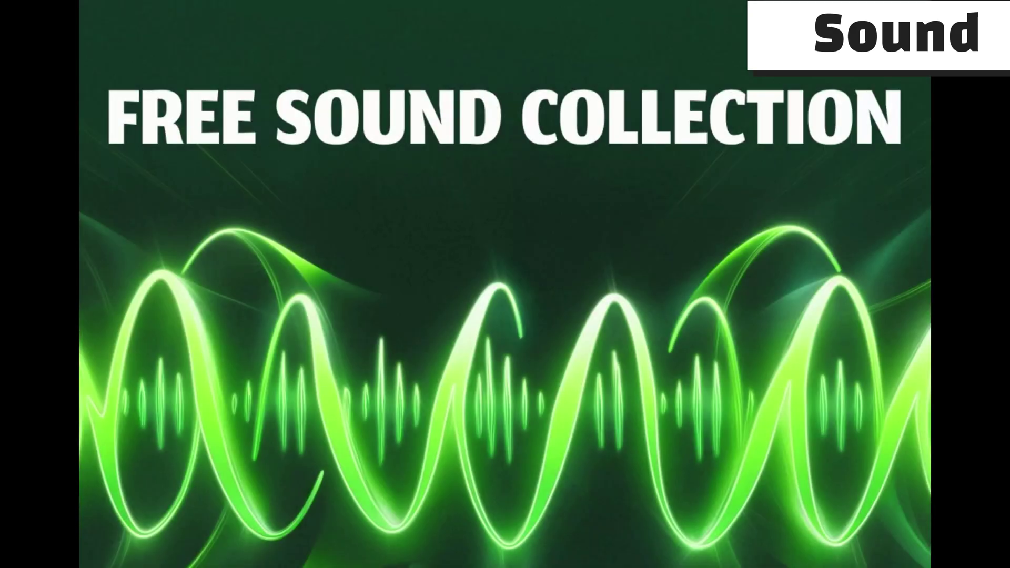
Audition the eight first-row ambience clips, from the birds singing to City_Ambience-005, in the FREE SOUND PACK_TM(355) Ambiences(43) folder.
left_click(214, 279)
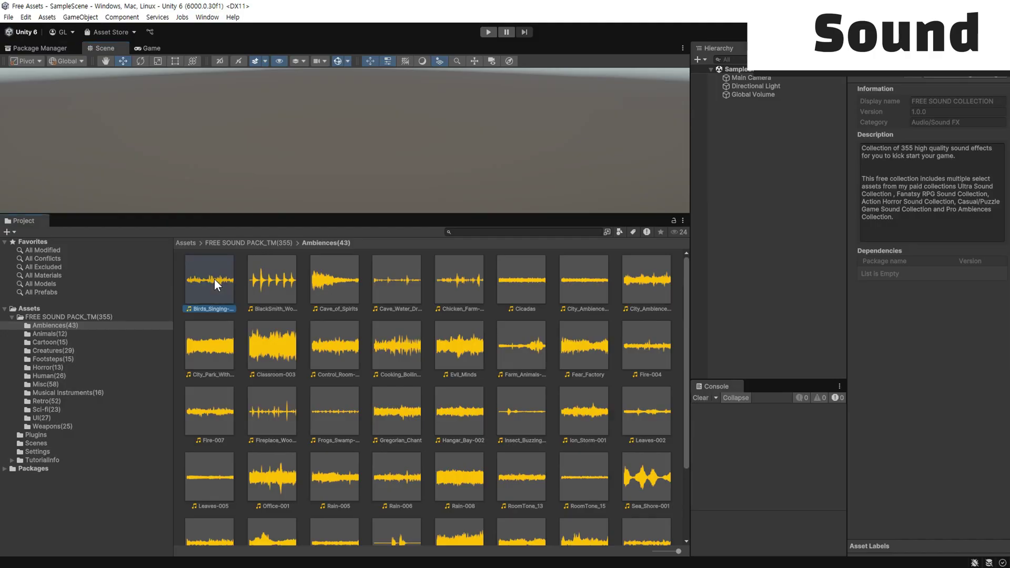
left_click(283, 285)
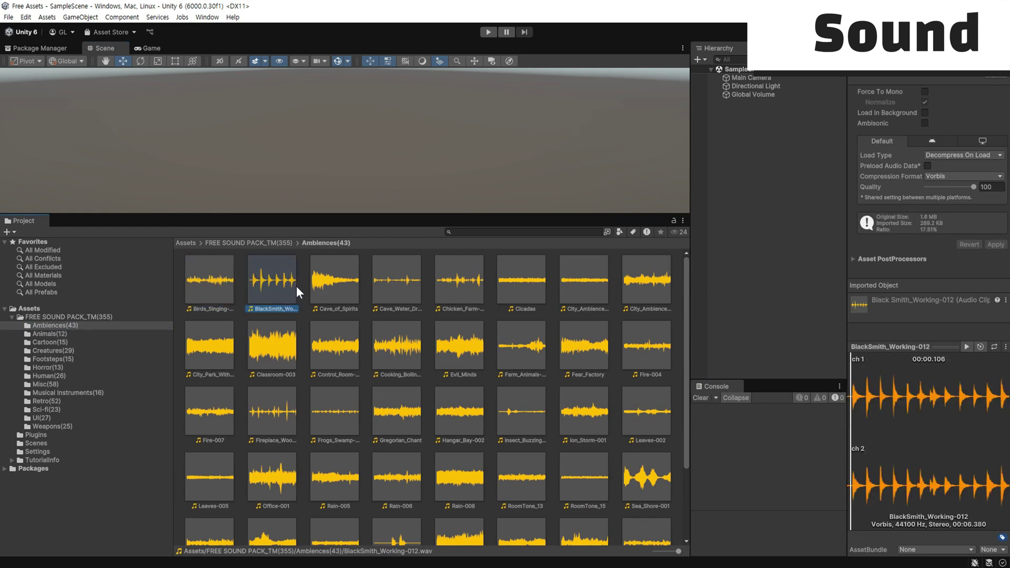
left_click(330, 288)
left_click(390, 288)
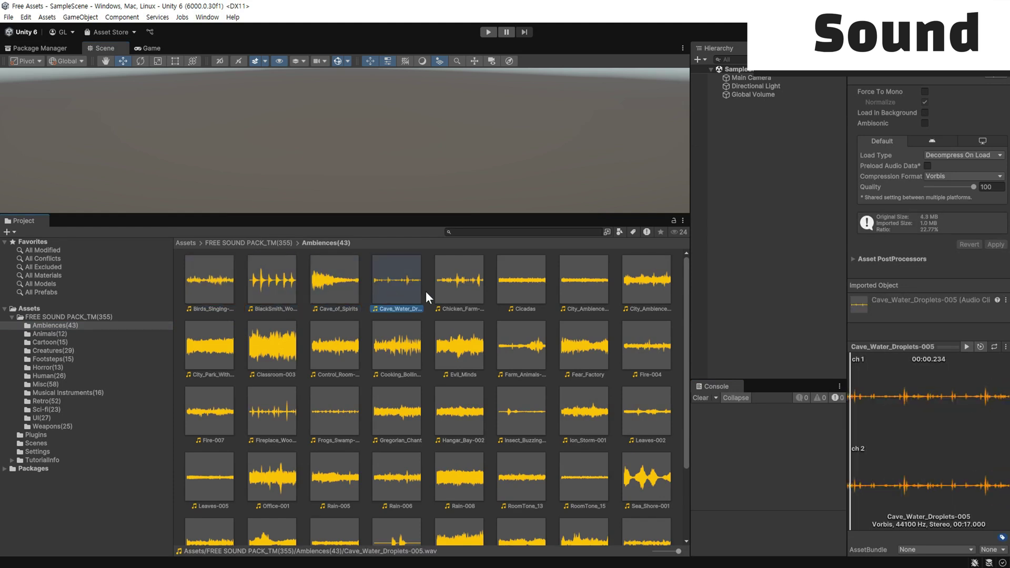
left_click(470, 288)
left_click(518, 289)
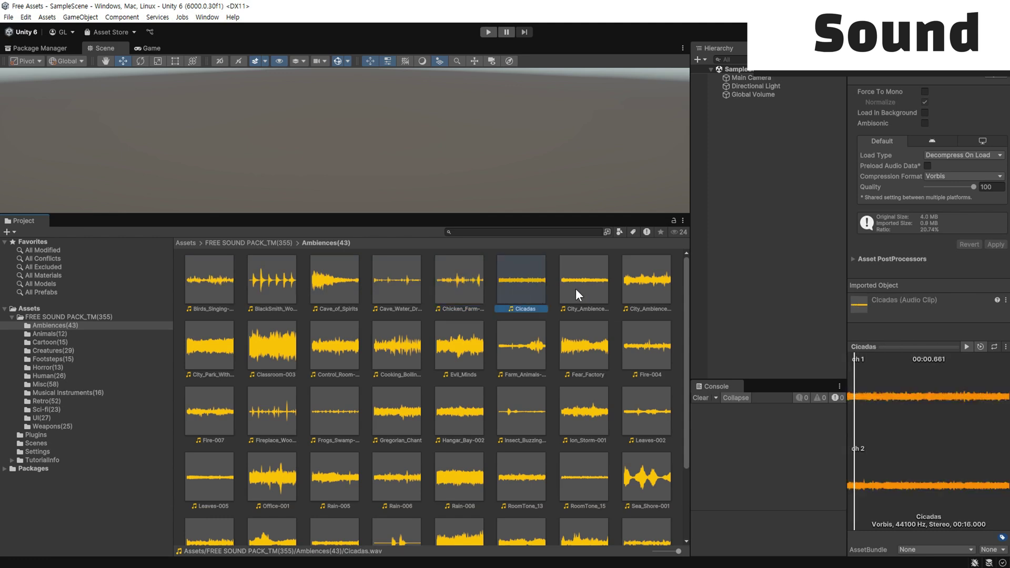
left_click(575, 288)
left_click(637, 289)
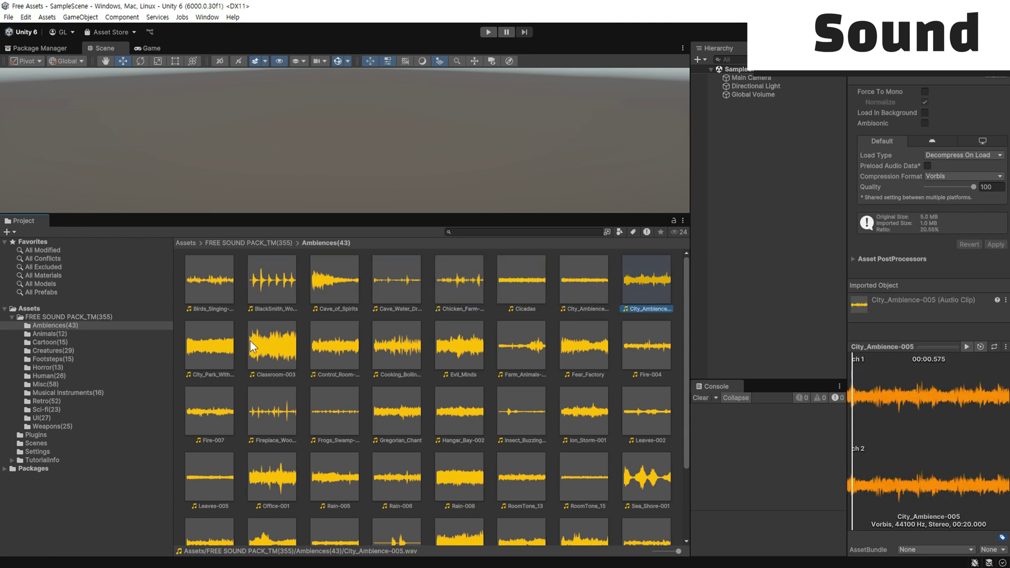
Audition the first five second-row ambience clips, from the city park clip through Classroom-003 and Cooking_Boiling_Food-004 to Evil_Minds.
left_click(218, 347)
left_click(268, 348)
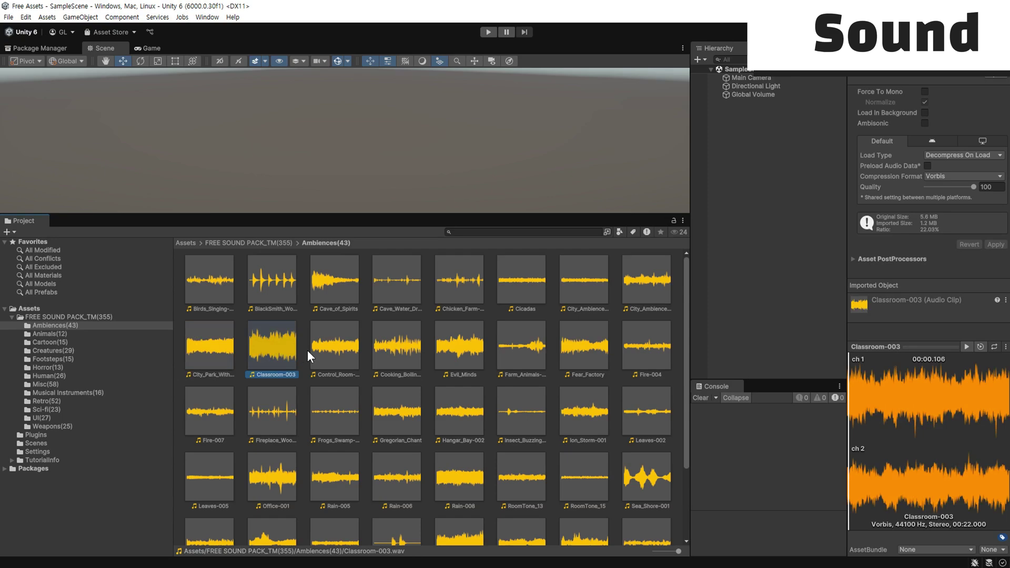
left_click(345, 351)
left_click(393, 349)
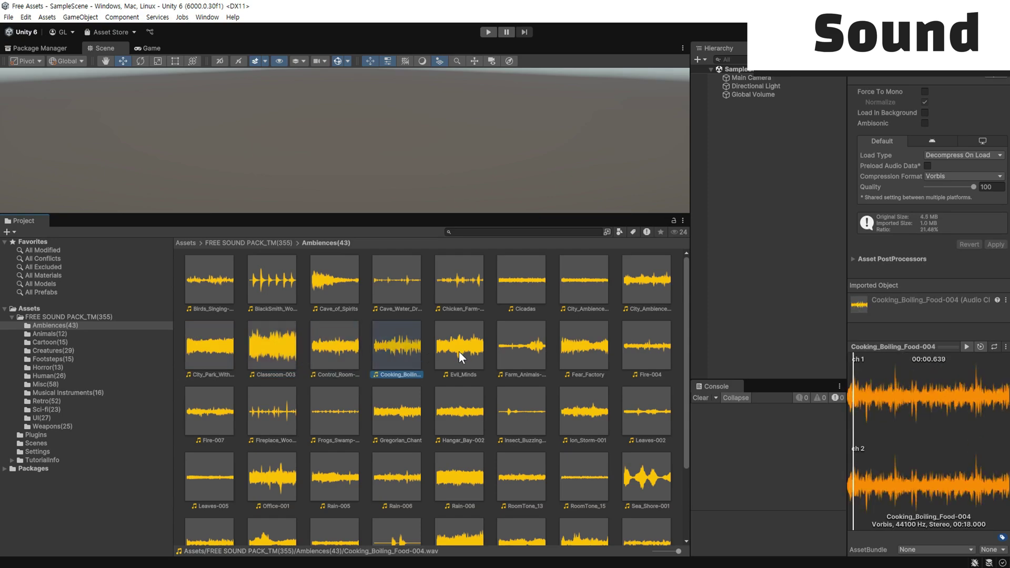
left_click(459, 352)
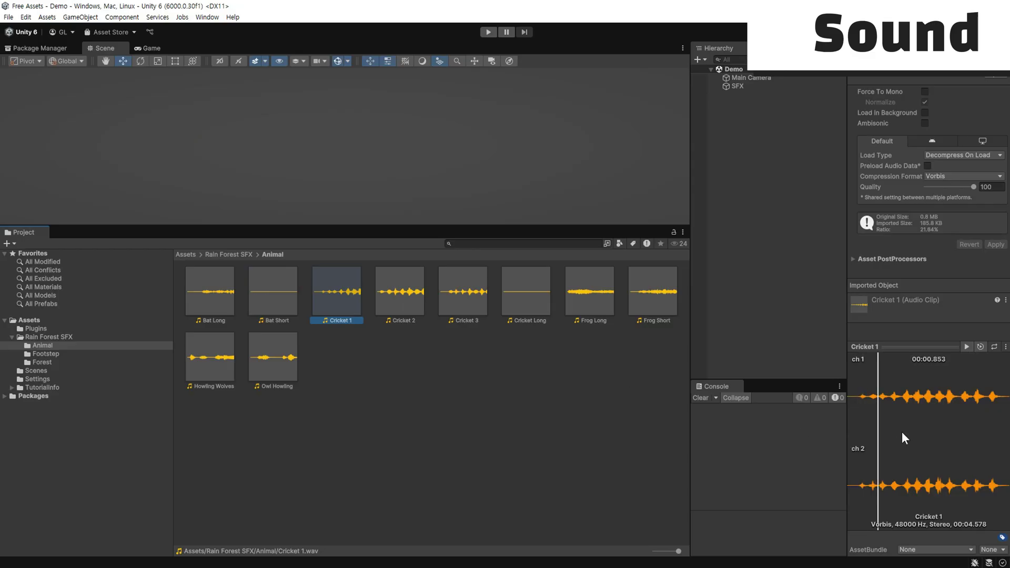
Audition Cricket 2, Cricket 3 and Cricket Long in the Rain Forest SFX Animal folder, skipping ahead within the Cricket Long preview.
left_click(391, 298)
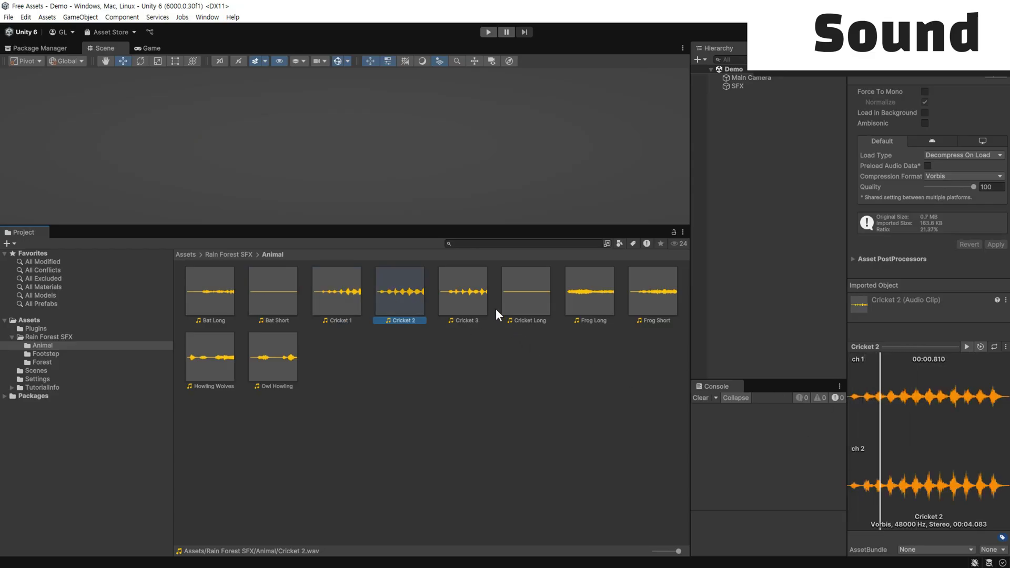
left_click(468, 296)
left_click(528, 299)
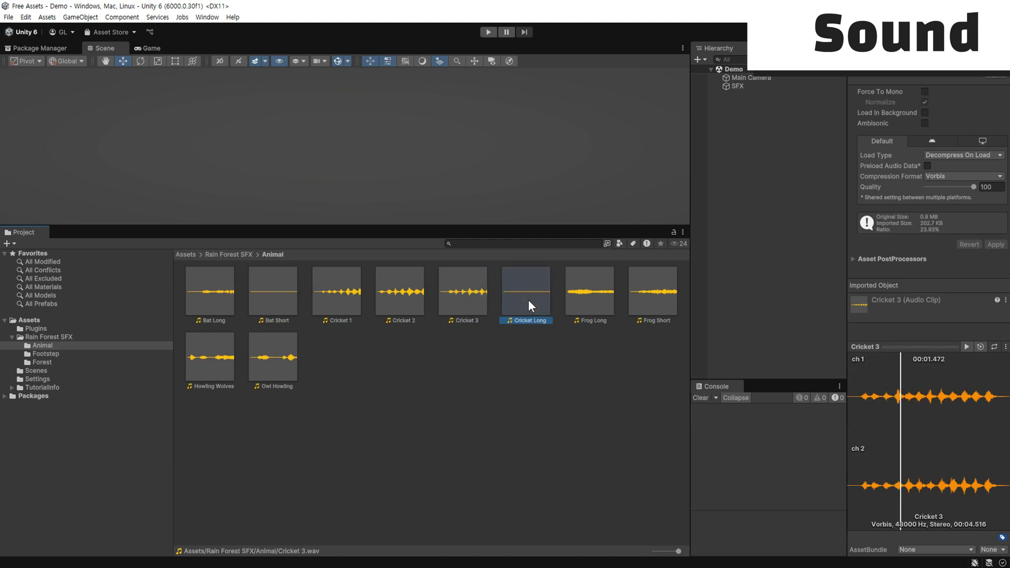
left_click(904, 416)
Audition the Frog Long, Frog Short and Howling Wolves clips in the Rain Forest SFX Animal folder.
left_click(600, 305)
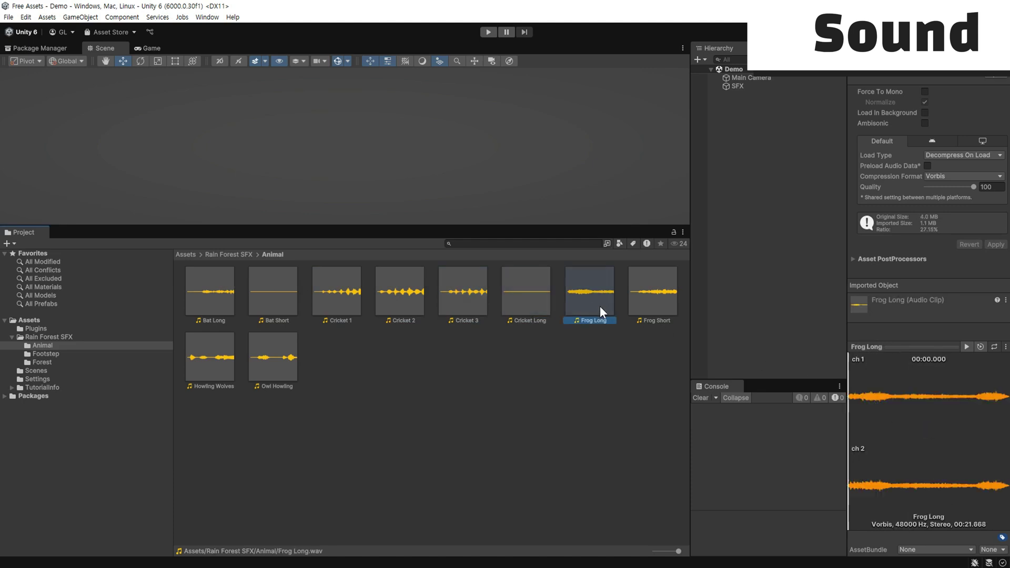
left_click(653, 308)
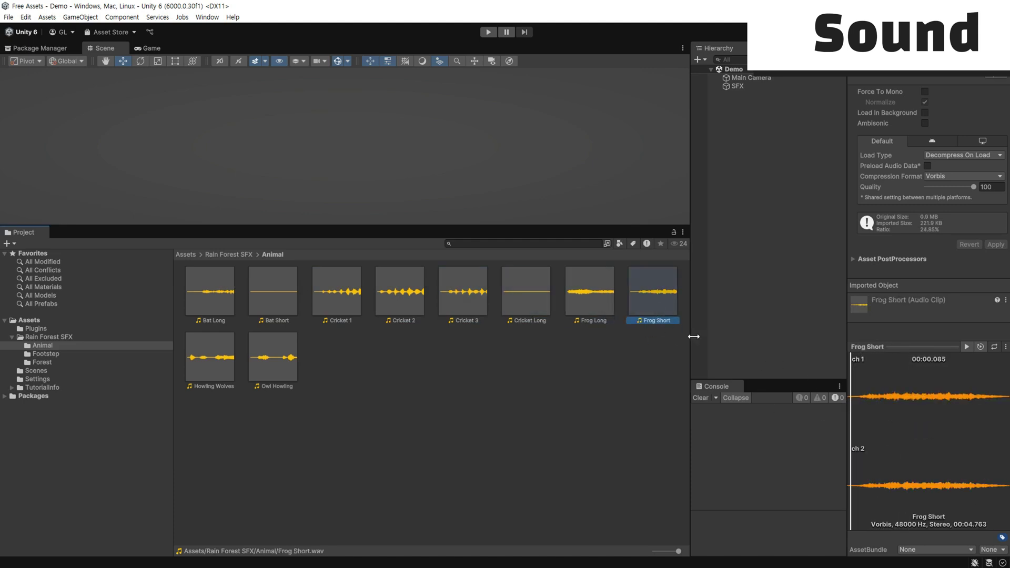
left_click(232, 363)
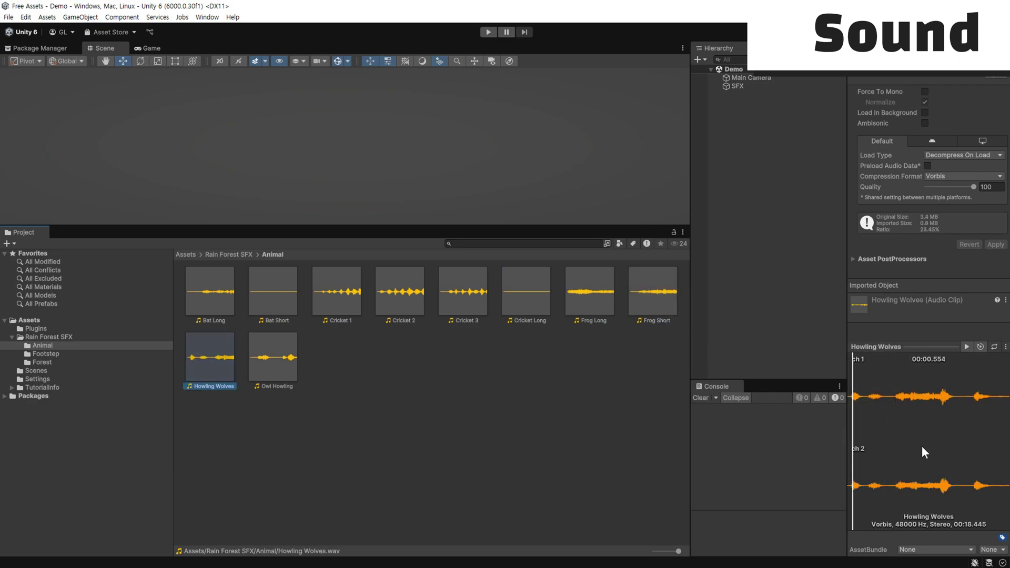